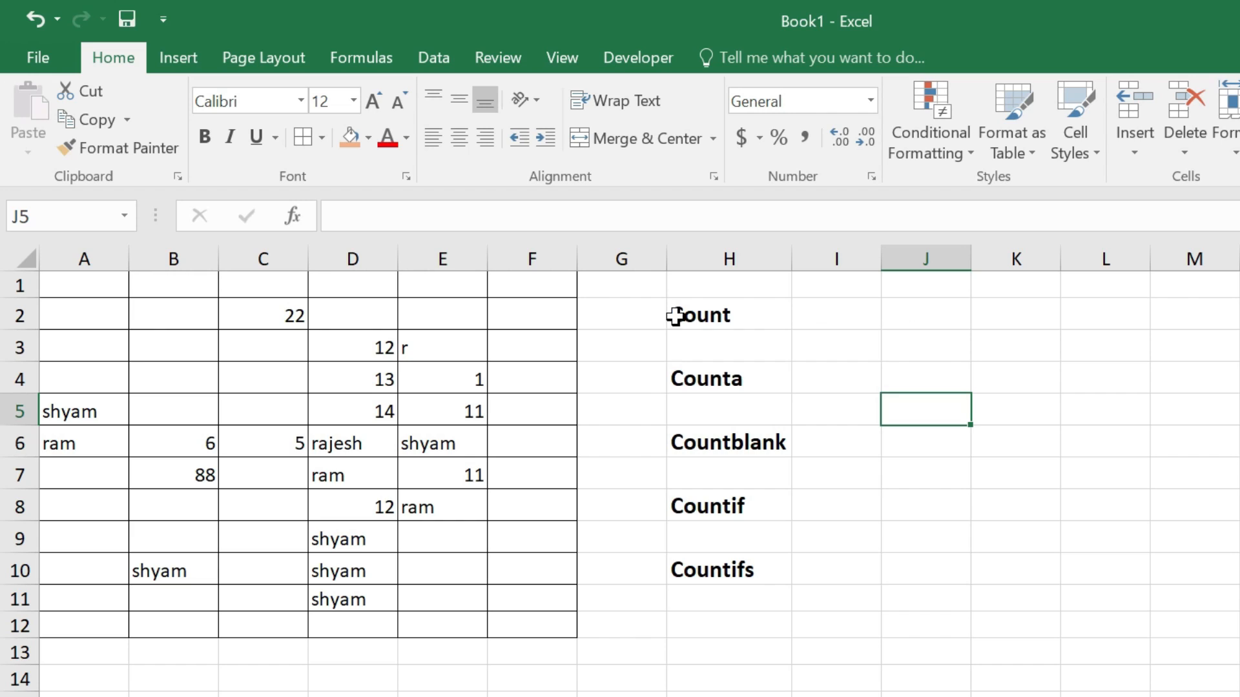
- Enter =COUNT(A1:F12) in cell I2 beside the Count label to count the numeric cells
left_click(832, 318)
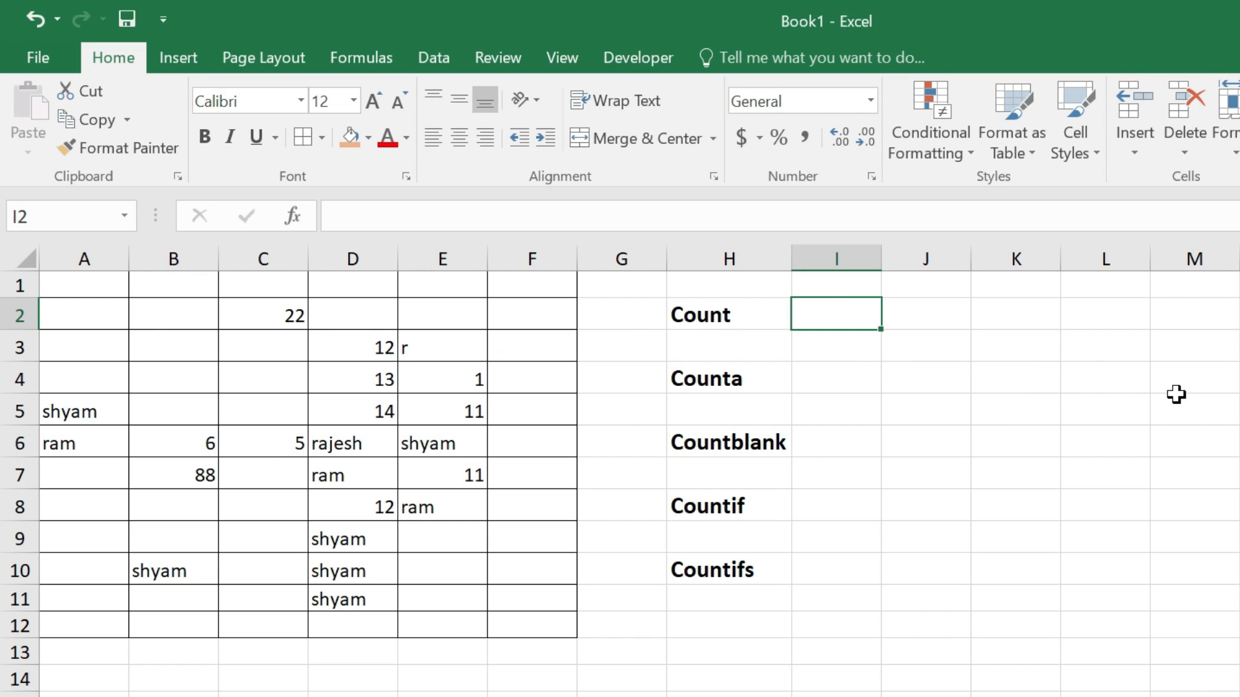
type("=")
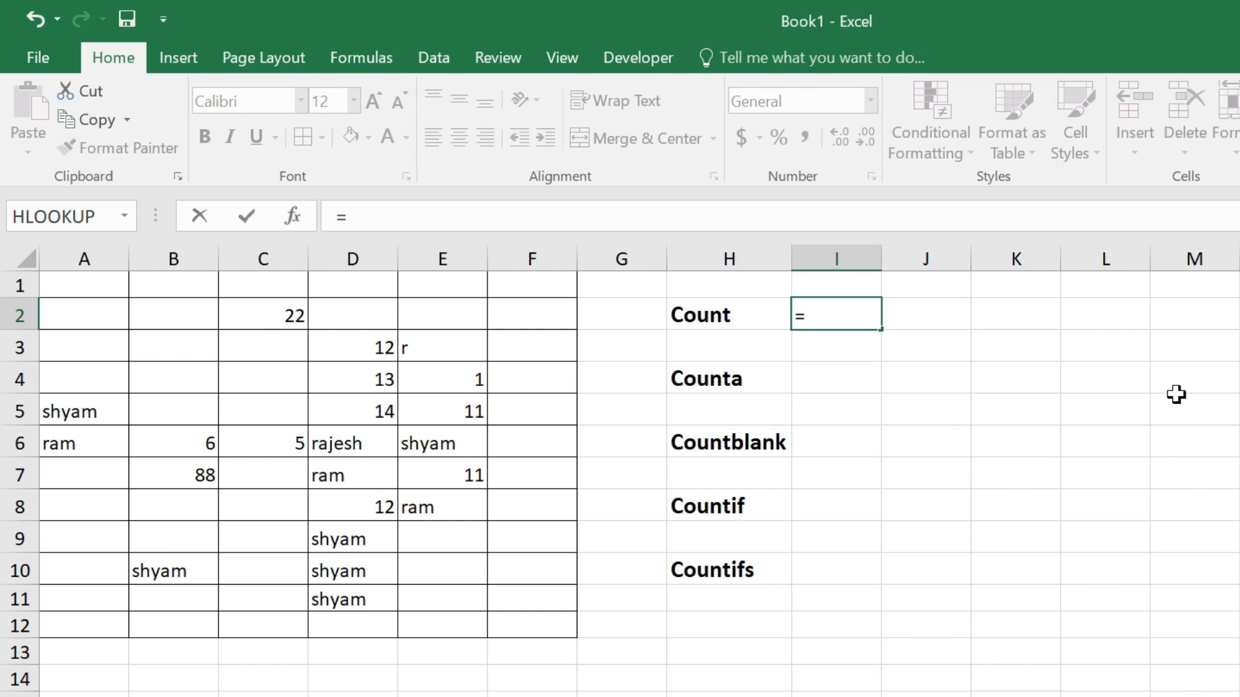
type("count")
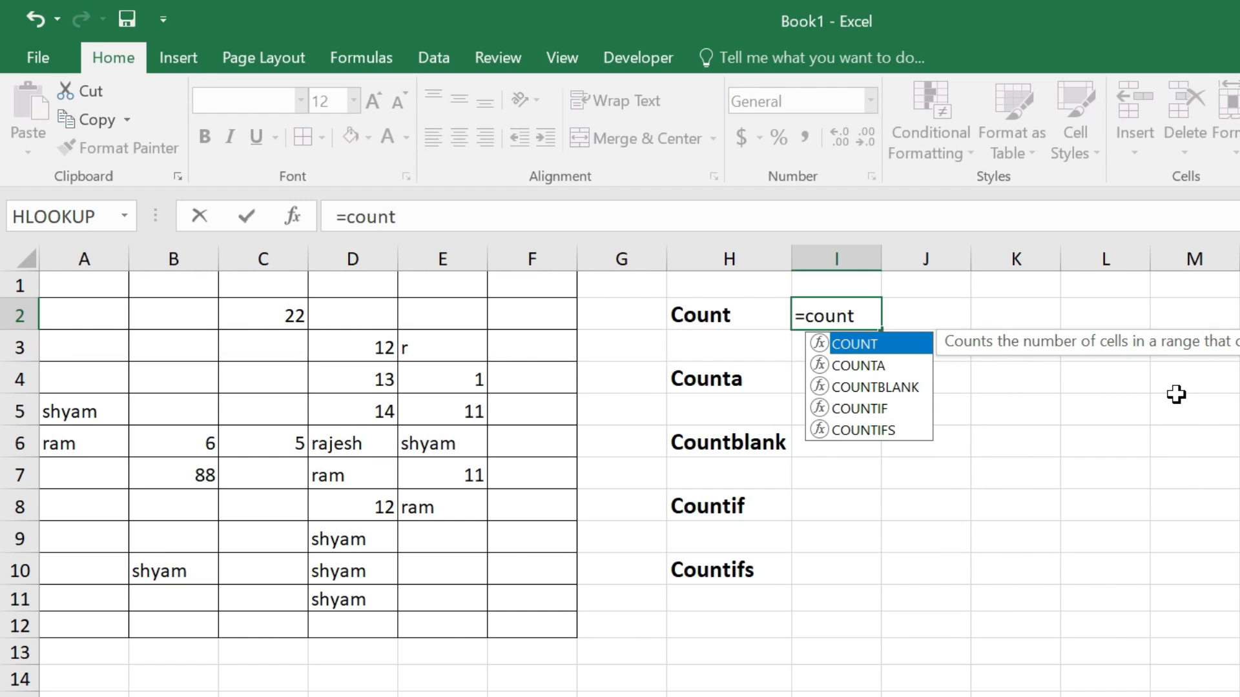
double_click(902, 346)
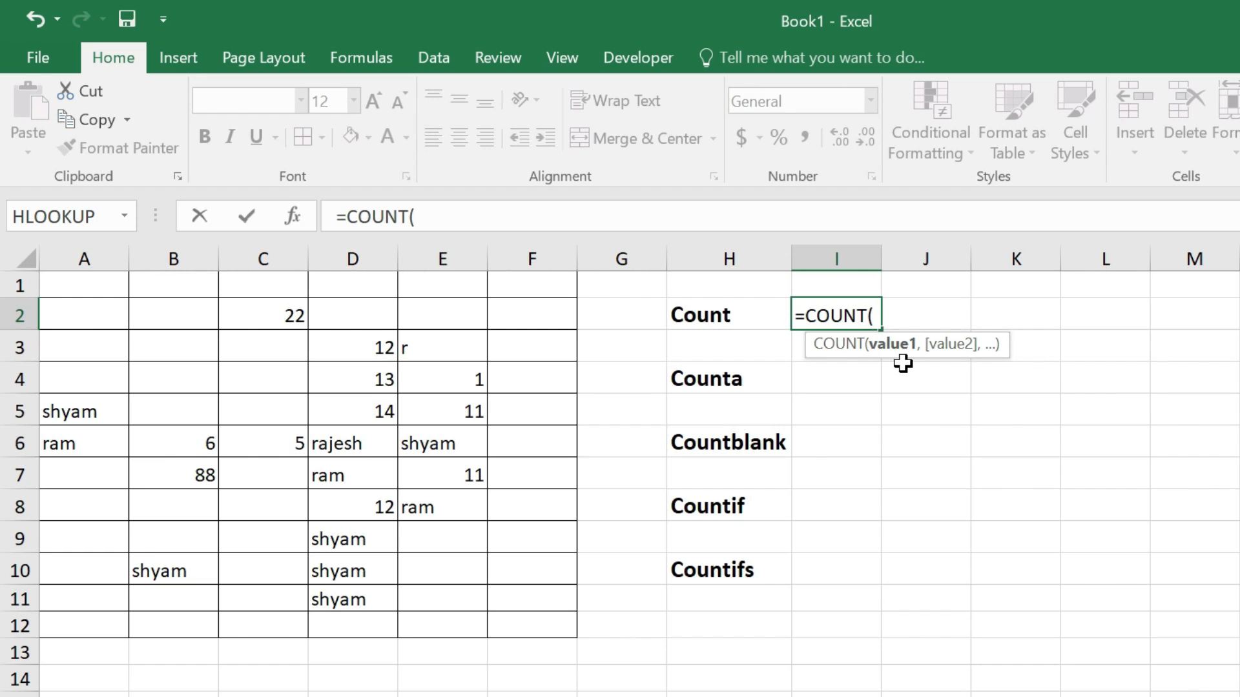
left_click_drag(77, 286, 506, 618)
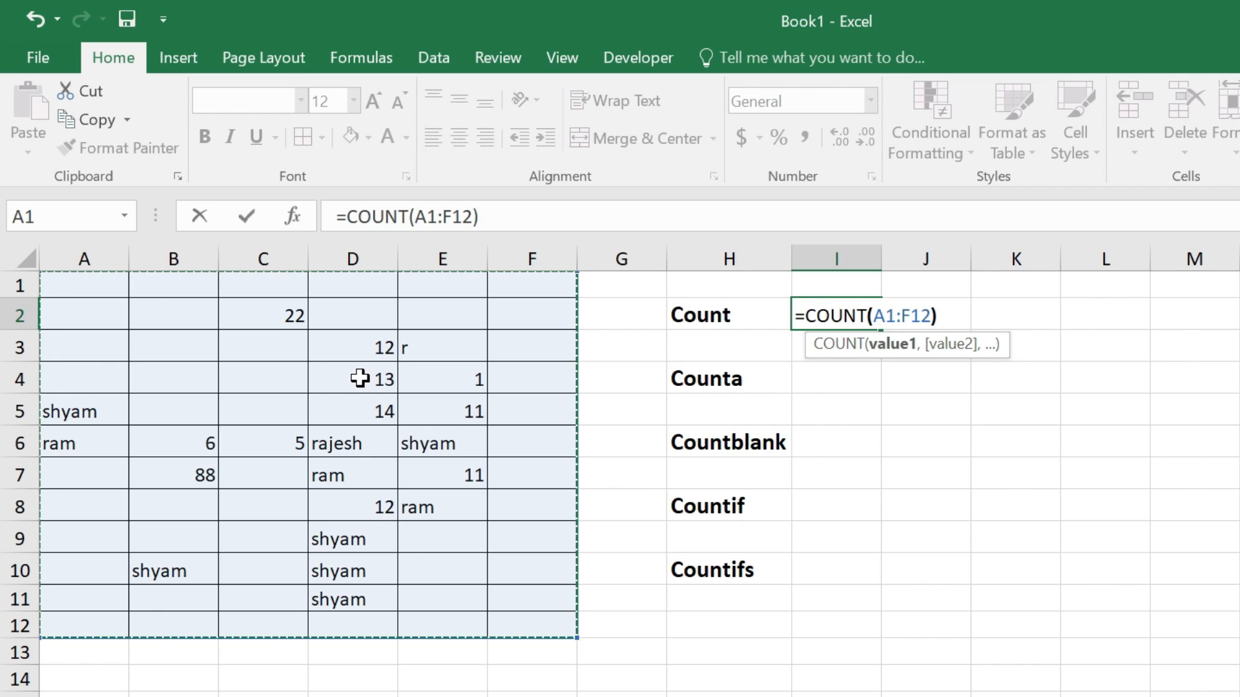
key("Return")
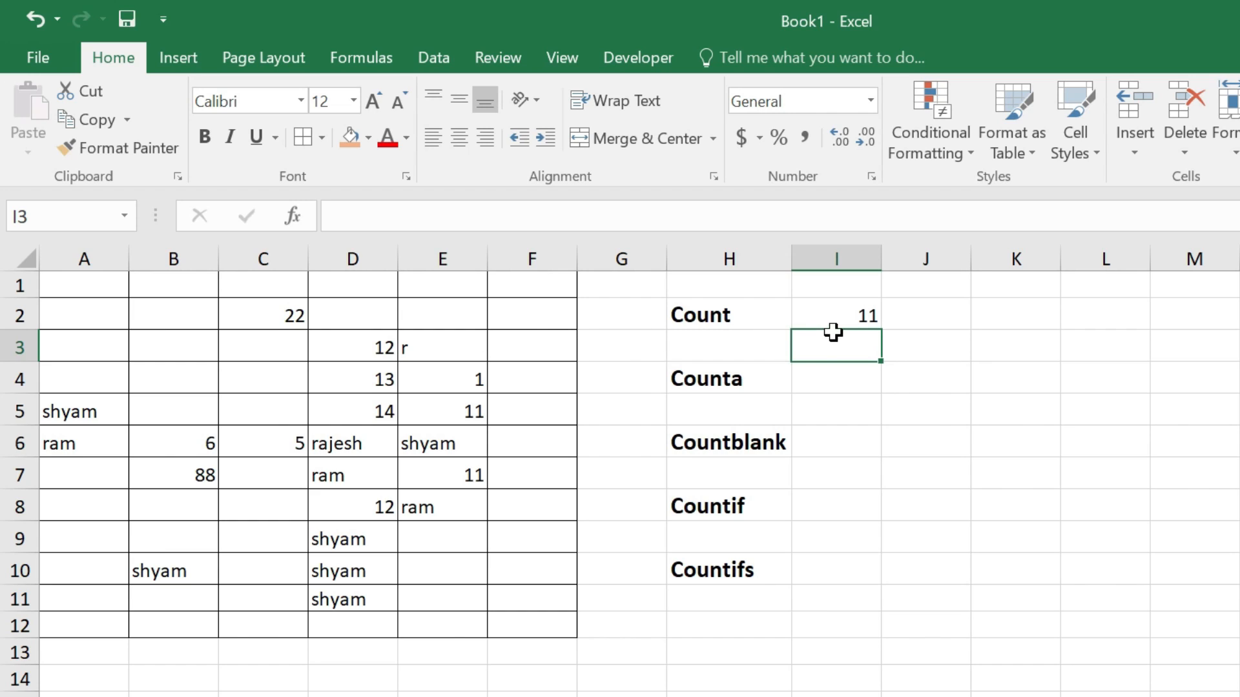
left_click(841, 314)
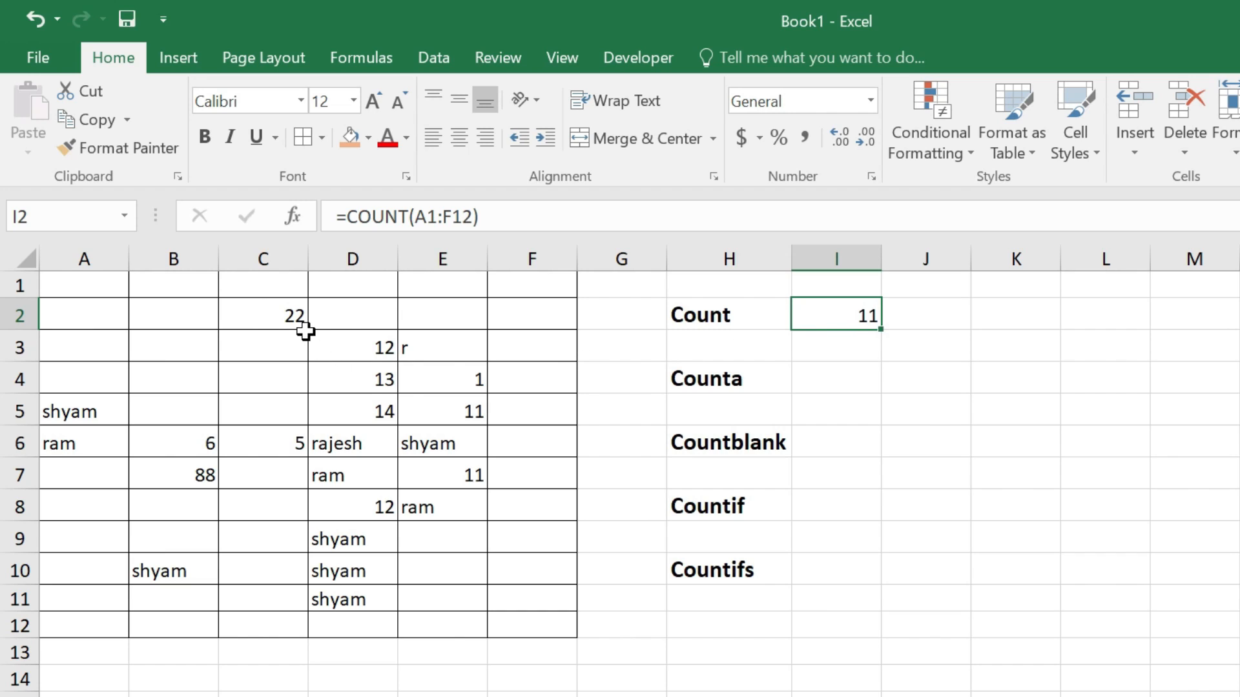
- Add the numbers 45 in cell C3 and 11 in cell C4 of the data range
left_click(516, 348)
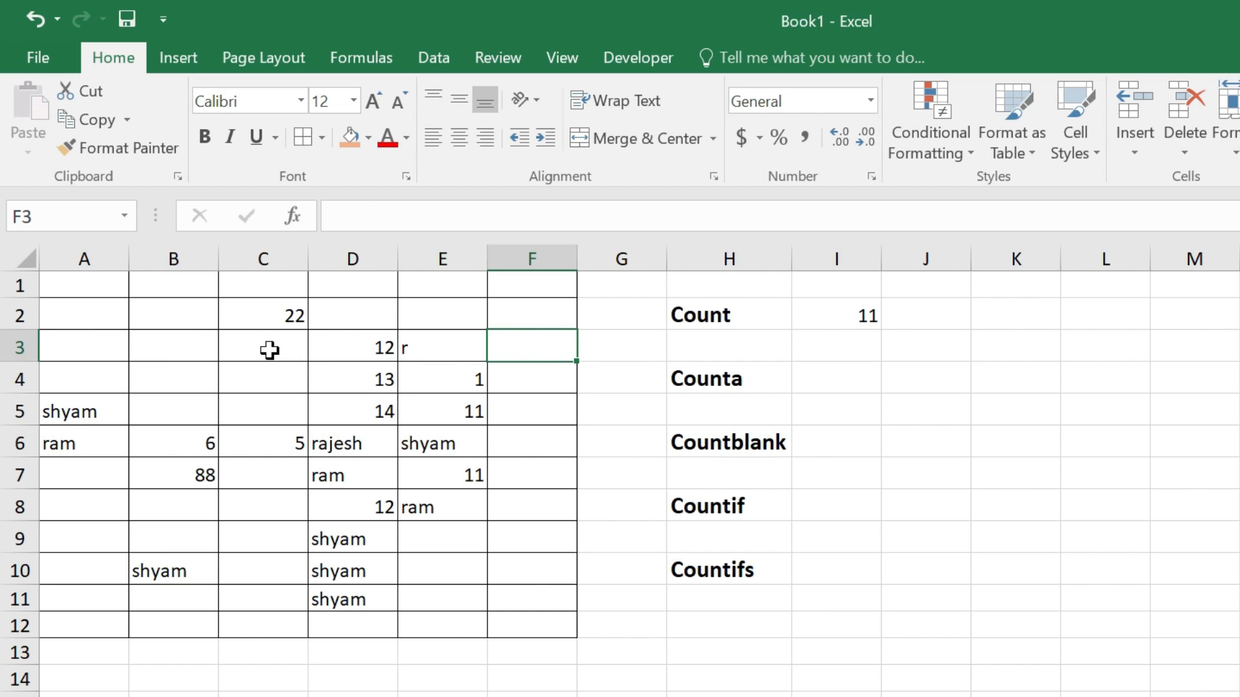
left_click(268, 349)
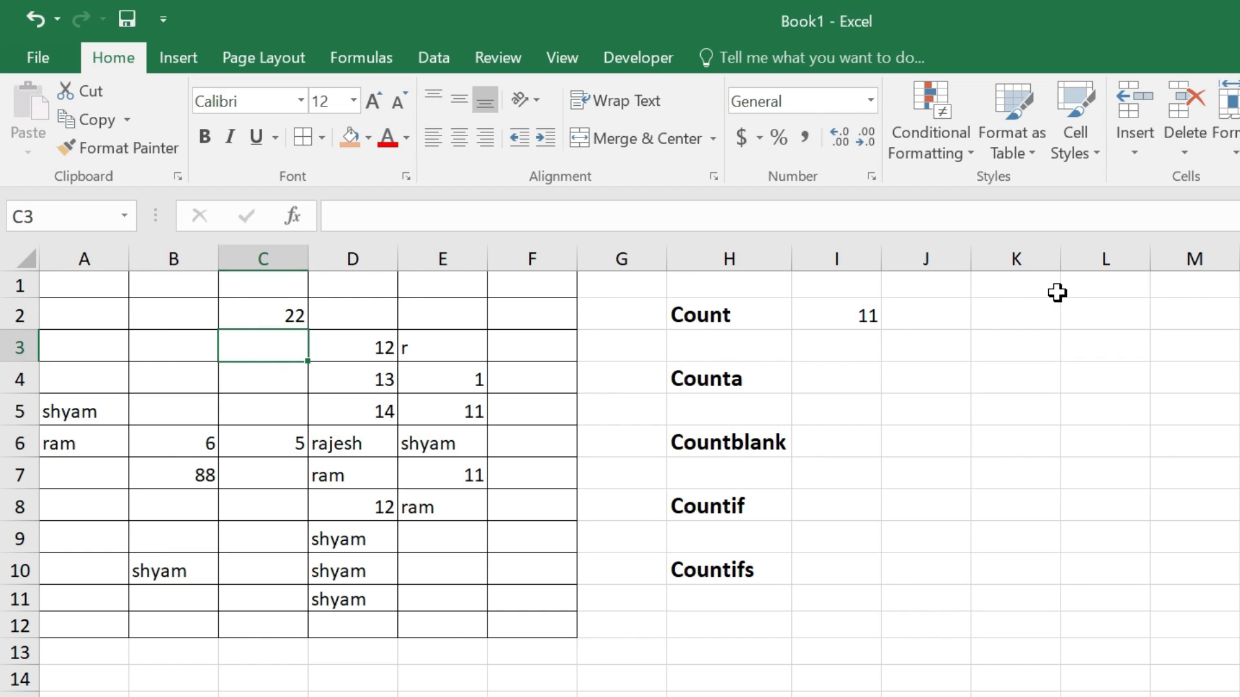
type("45")
key("Return")
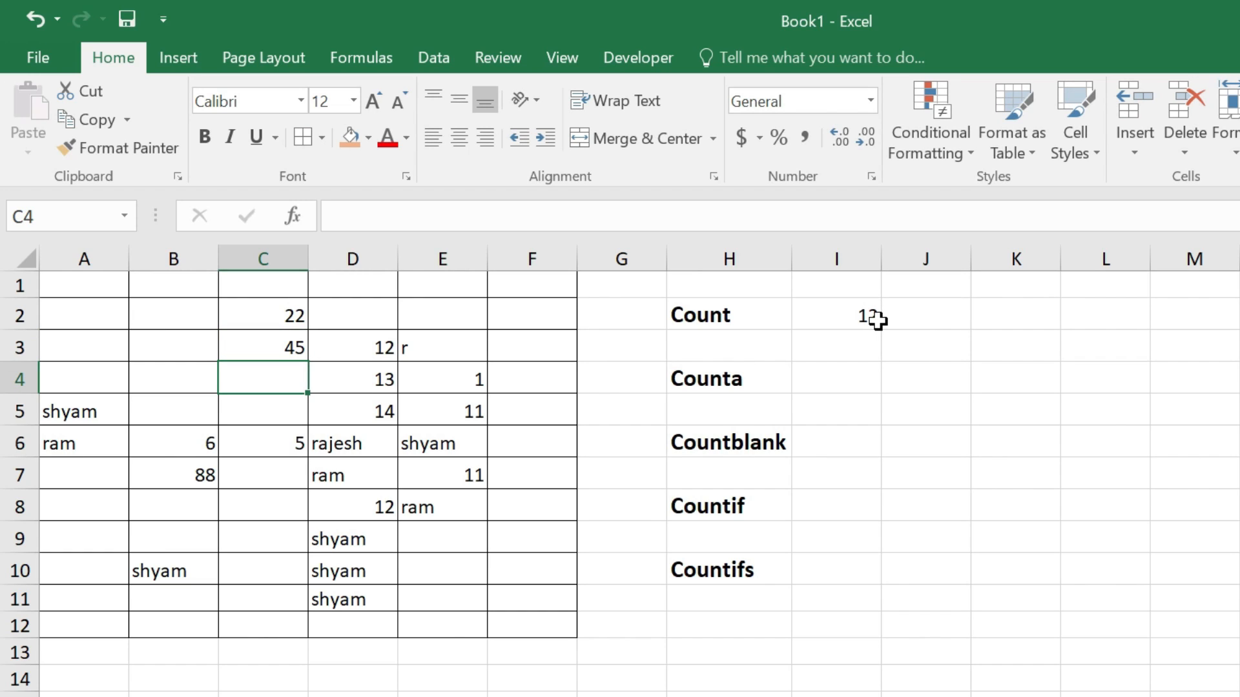
type("11")
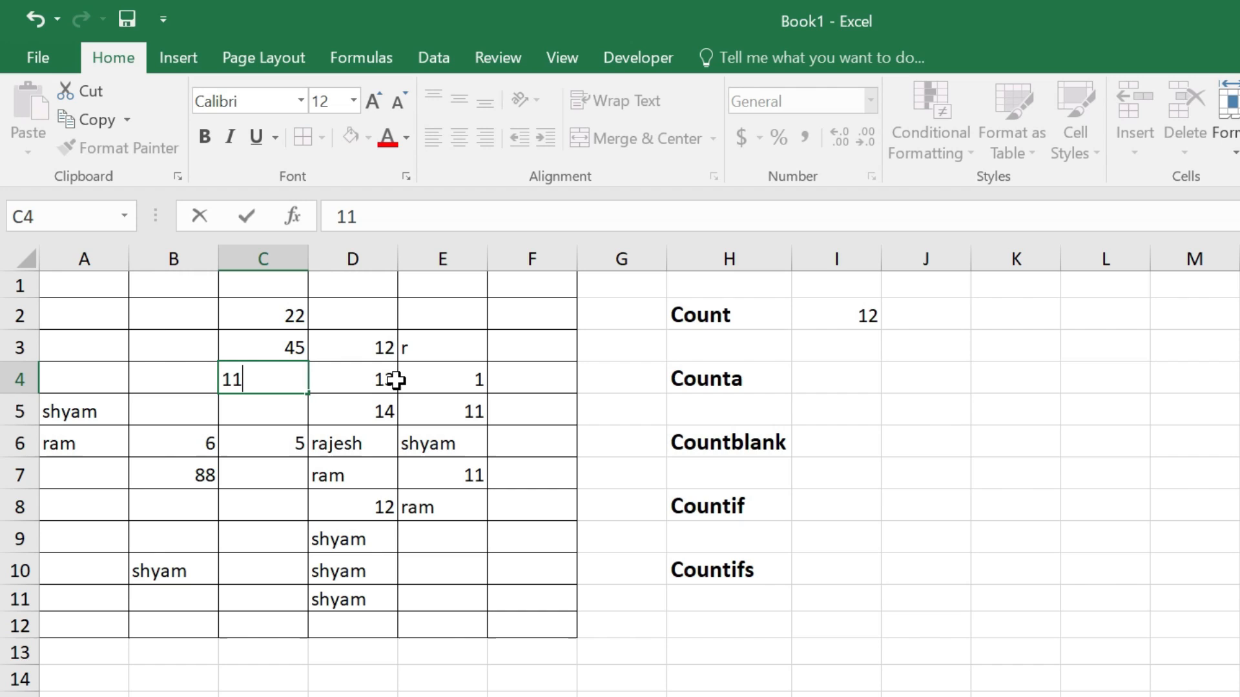
key("Return")
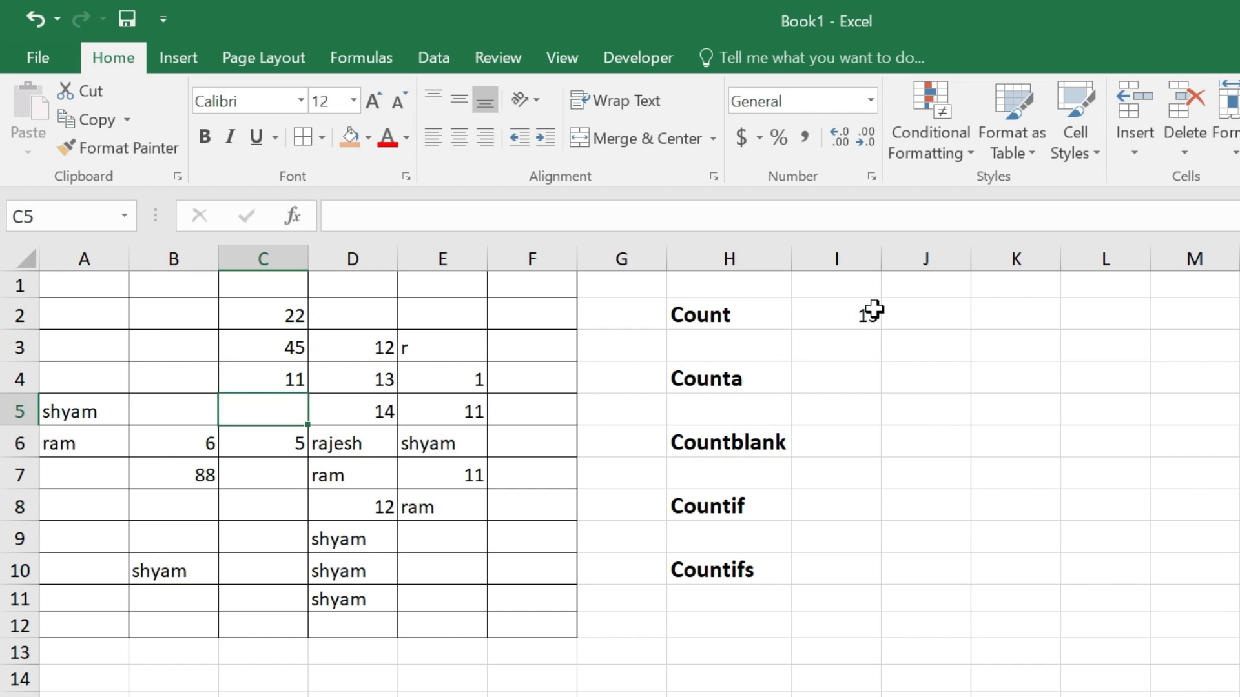
- Enter 12 in cell B3 and the same first name as in cell A6 in cell B4
left_click(179, 352)
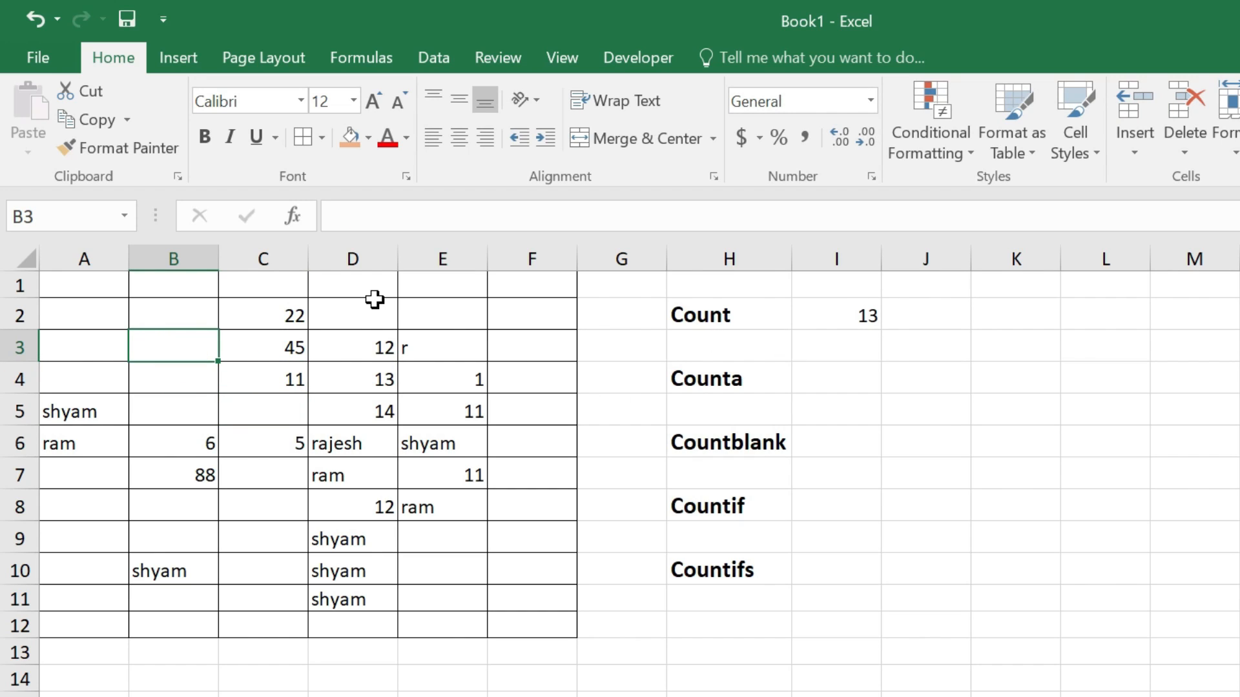
type("12")
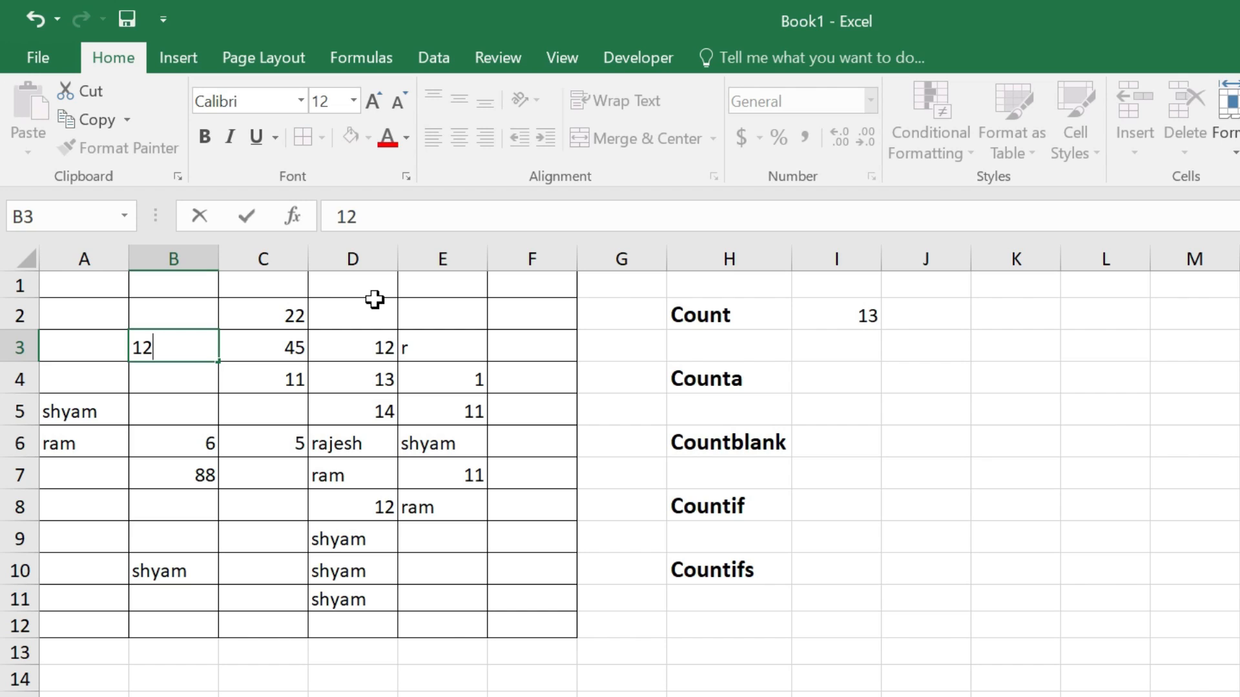
key("Return")
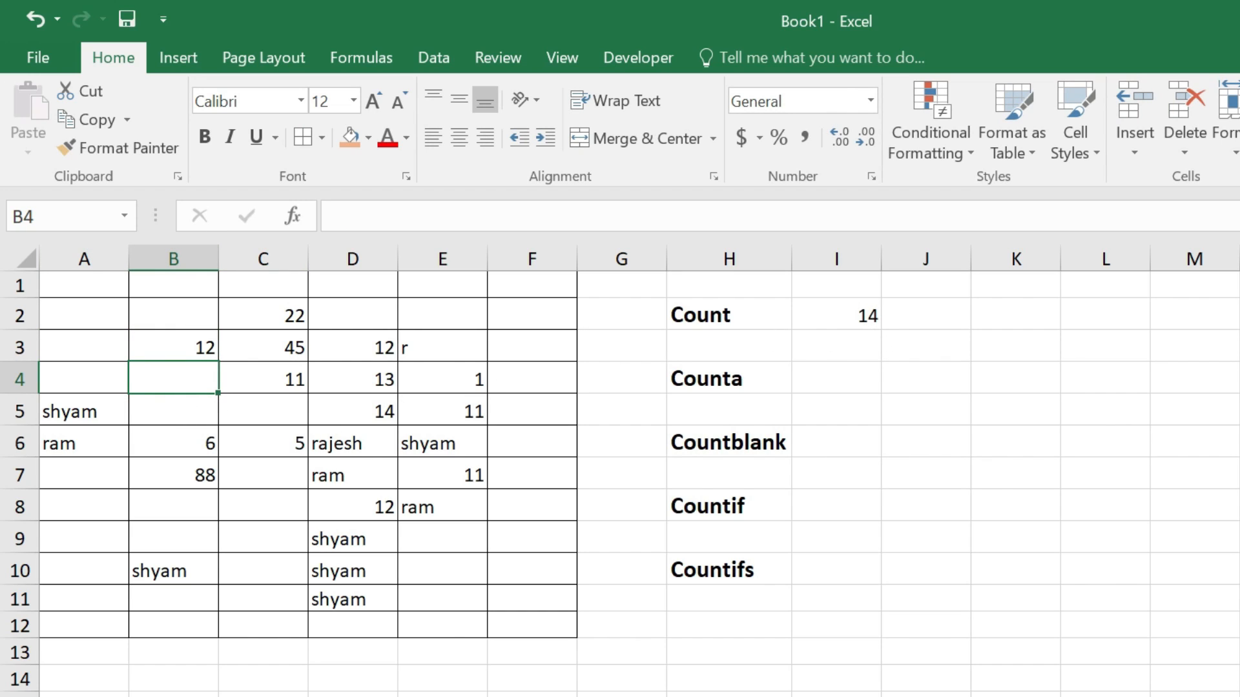
type("ram")
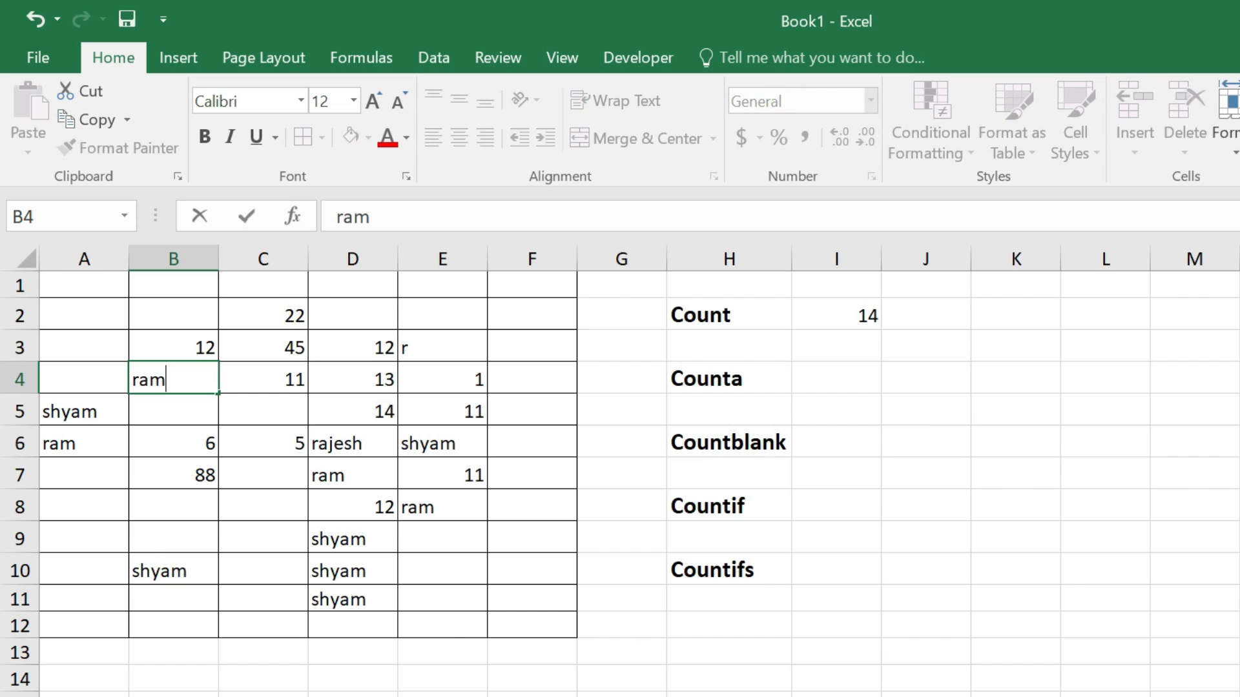
key("Return")
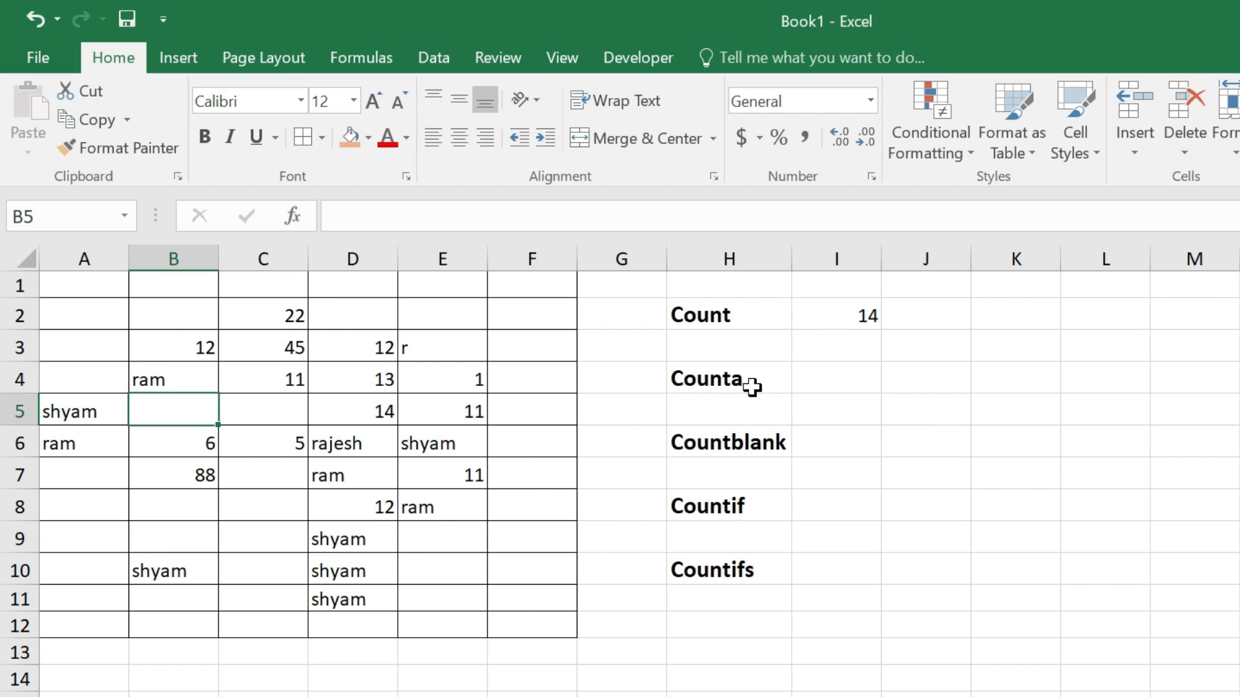
- Enter =COUNTA(A1:F12) in cell I4 beside the Counta label to count the non-empty cells
left_click(812, 376)
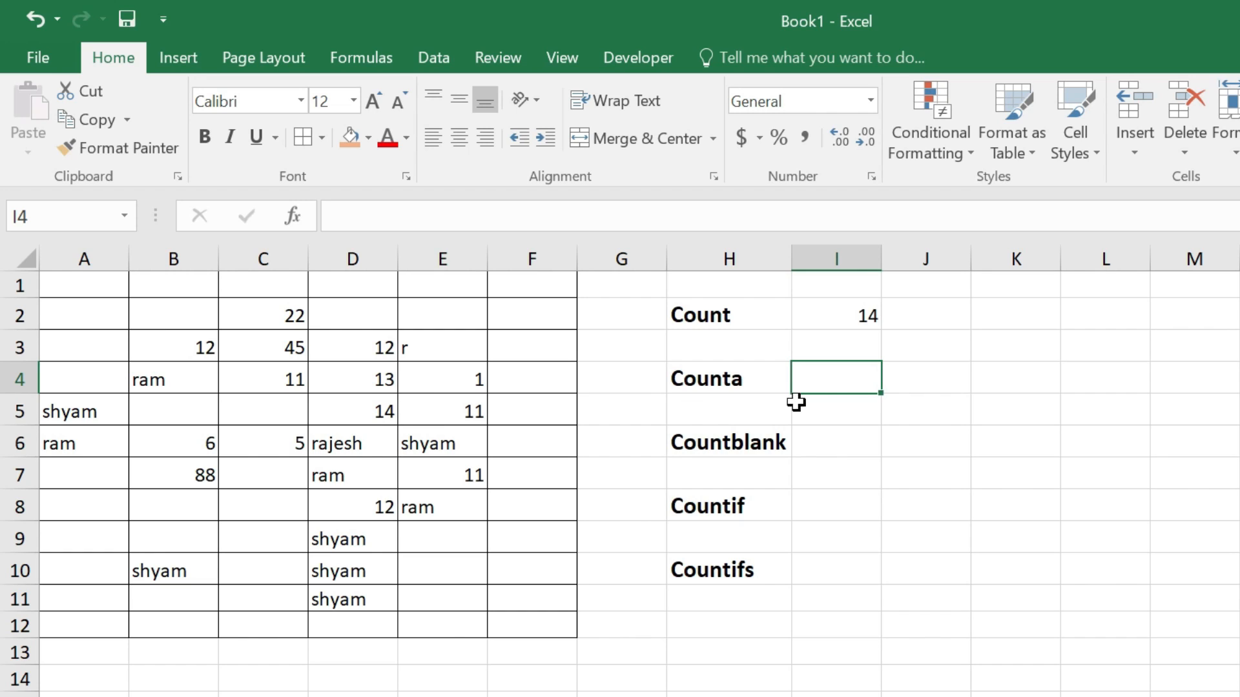
type("=co")
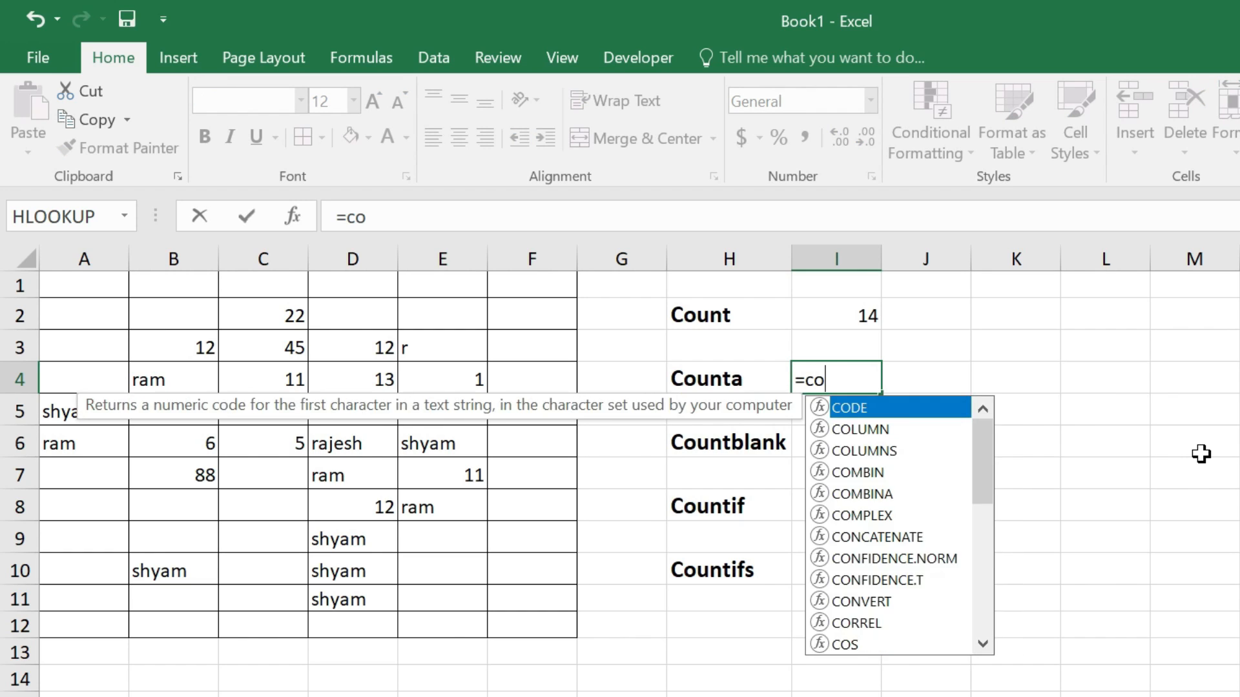
type("unta")
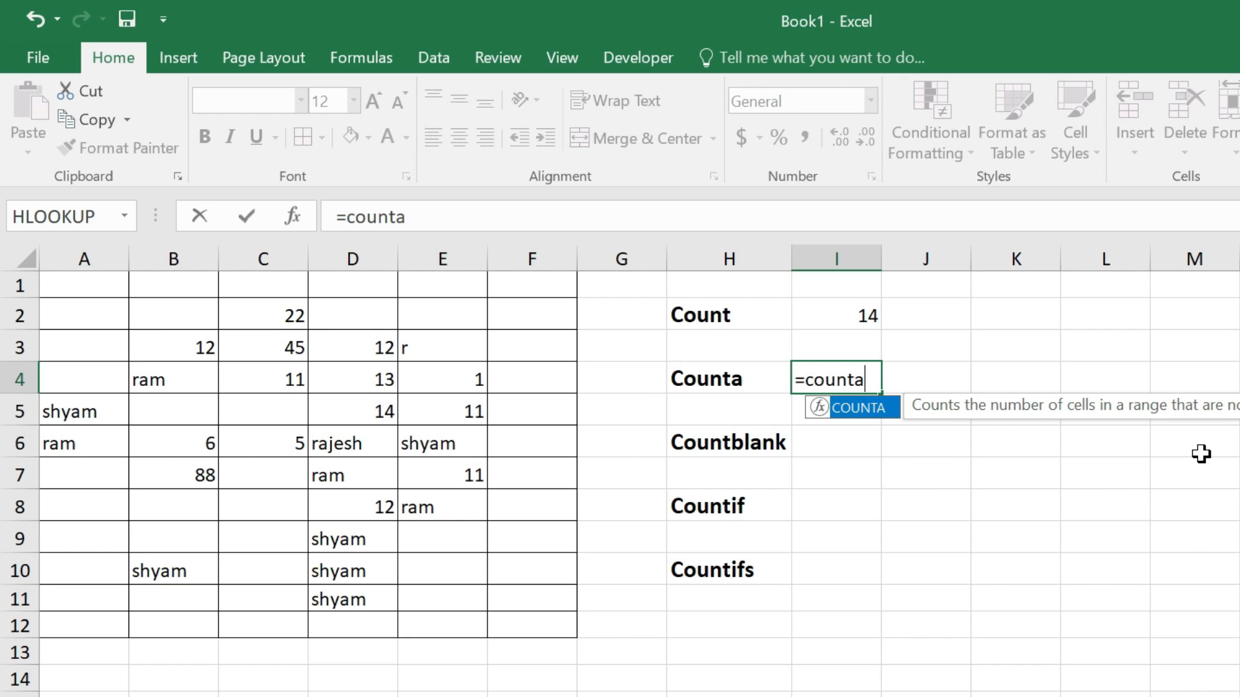
key("Tab")
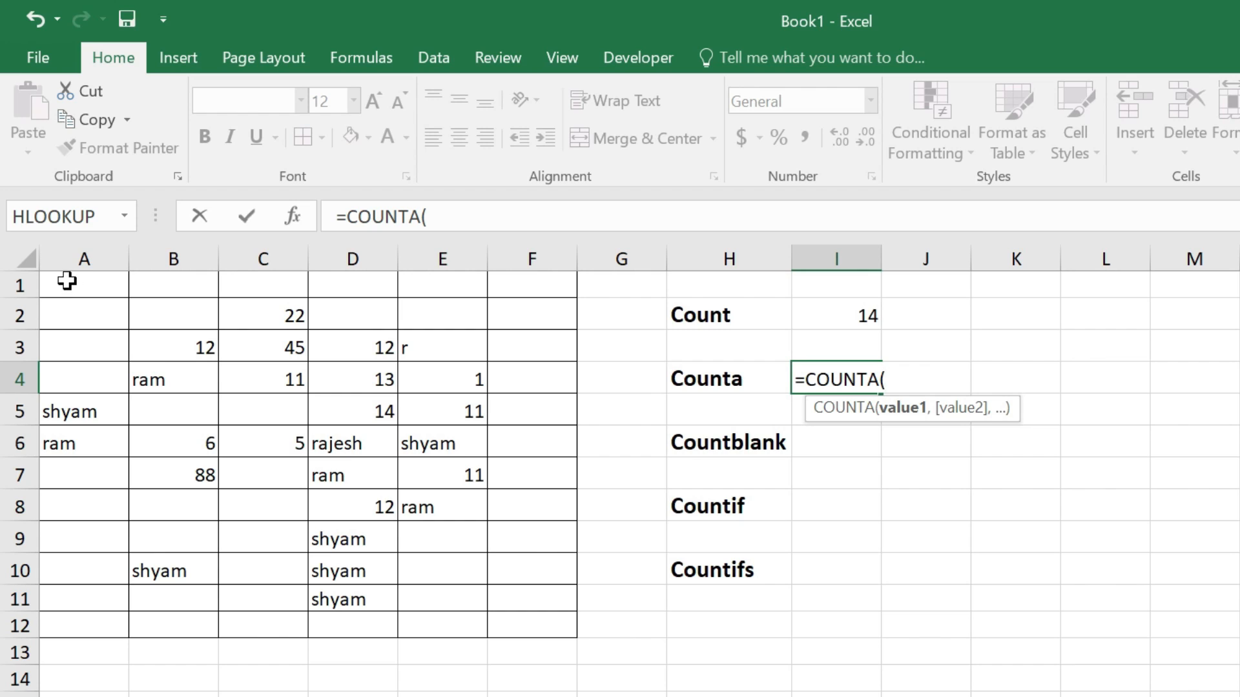
left_click_drag(67, 282, 517, 617)
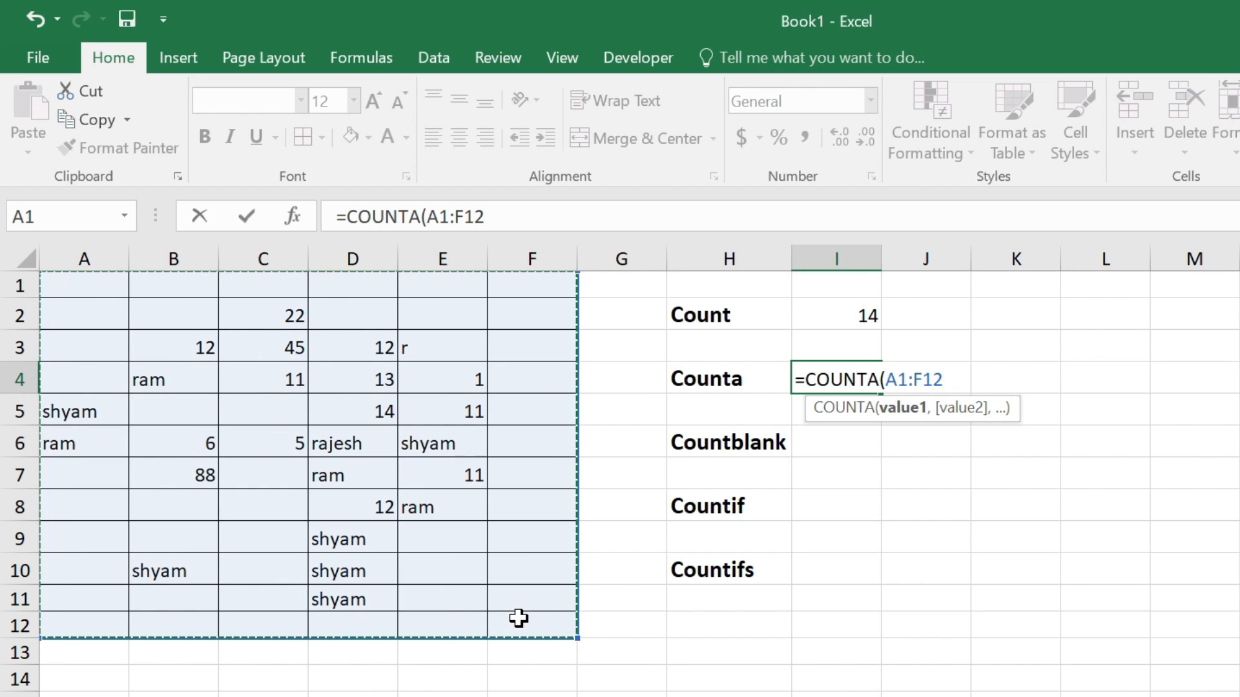
type(")")
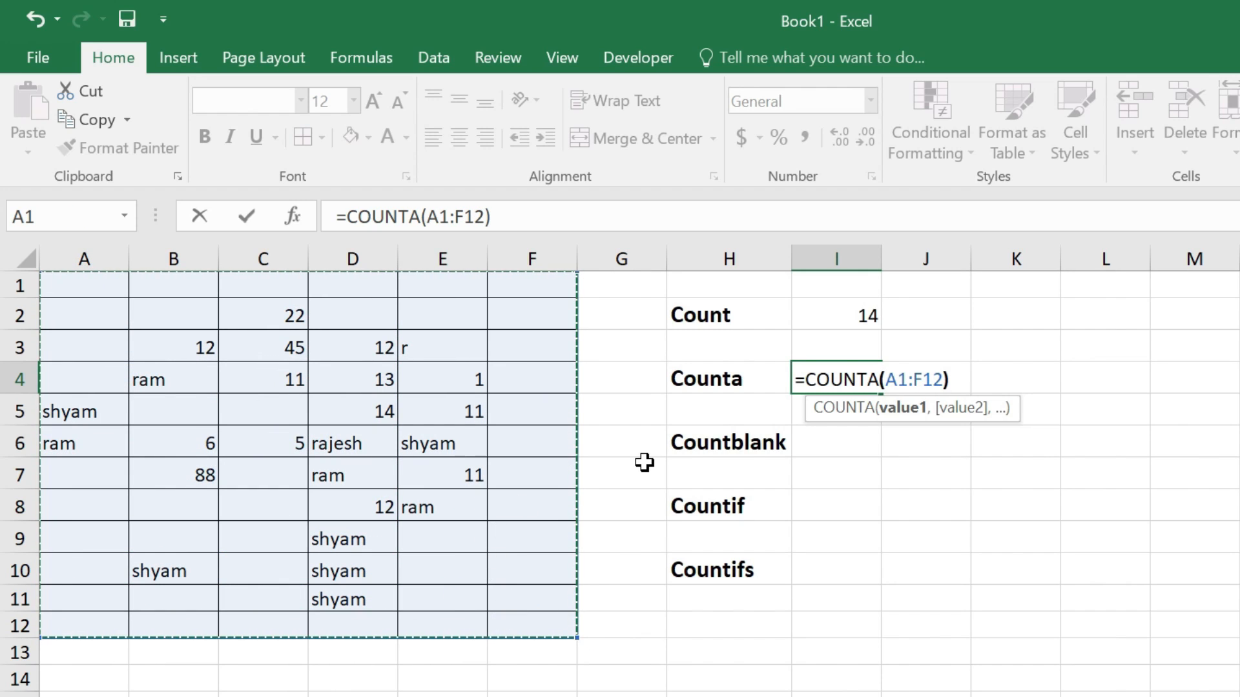
key("Return")
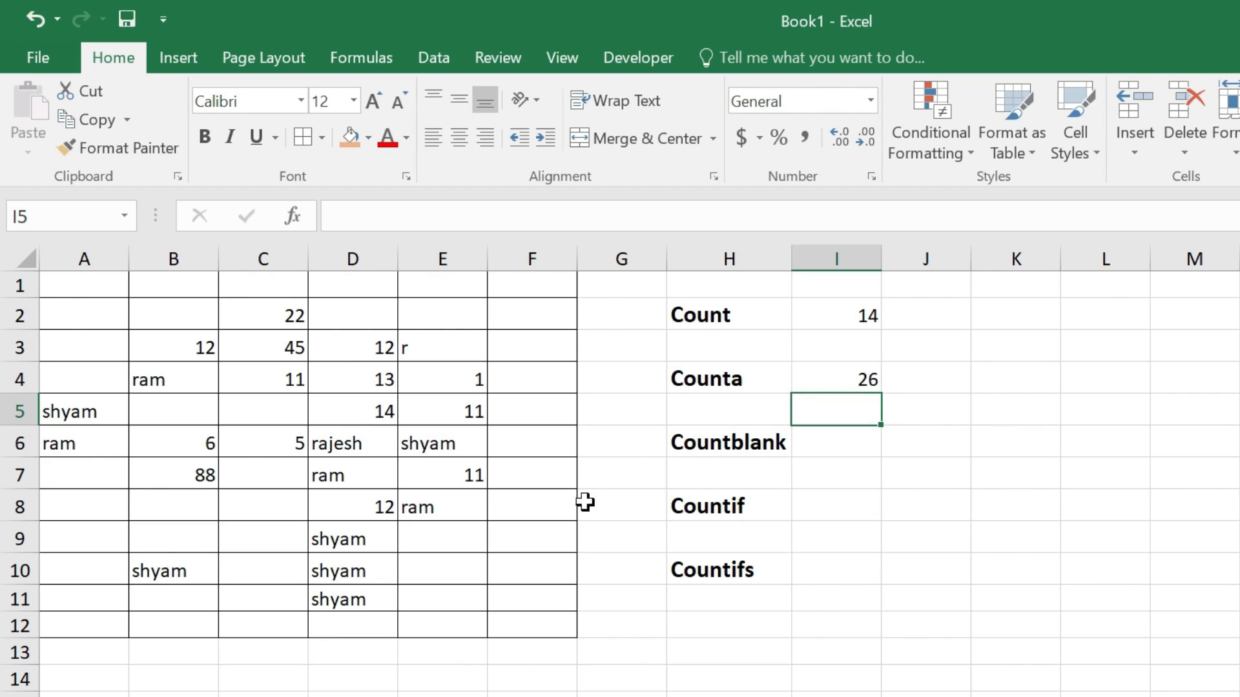
left_click(846, 386)
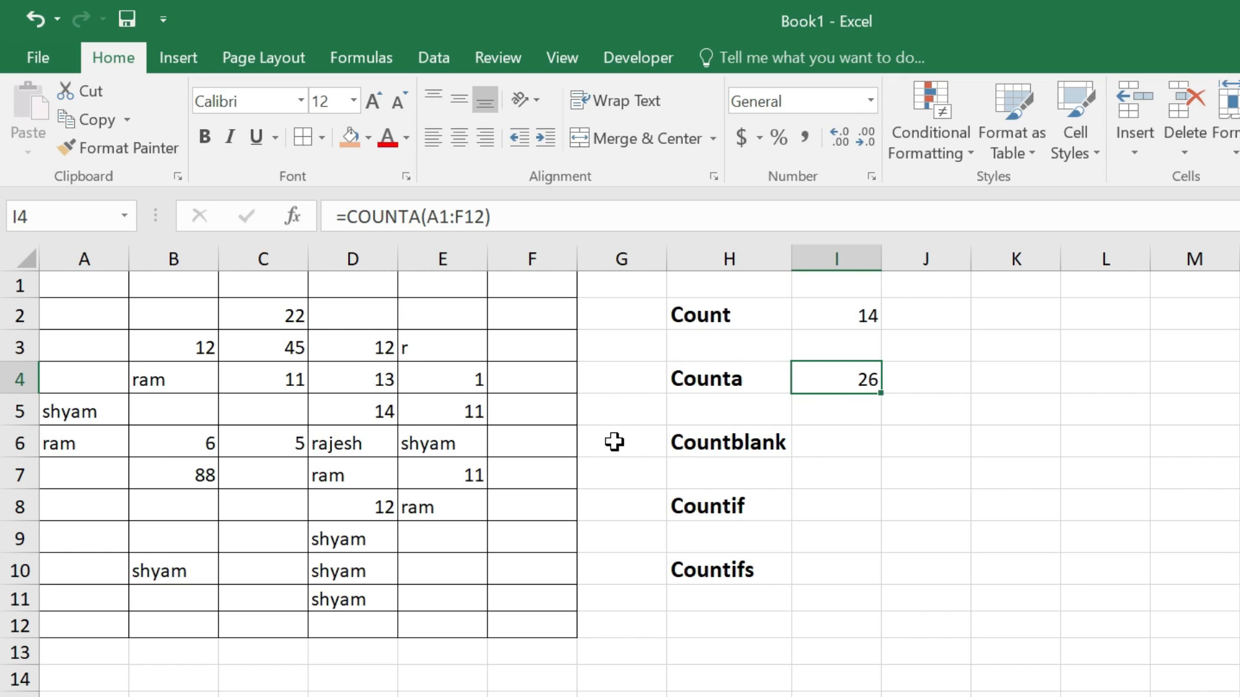
- Enter =COUNTBLANK(A1:F12) in cell I6 beside the Countblank label to count the empty cells
left_click(838, 438)
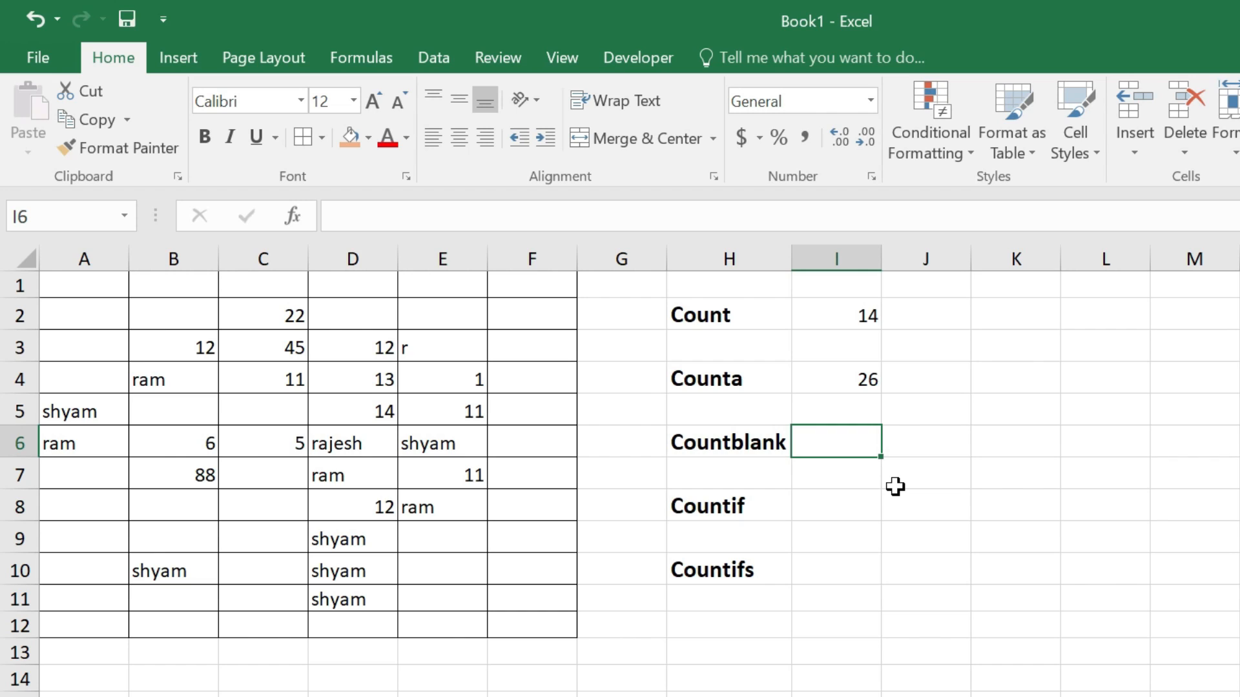
type("=")
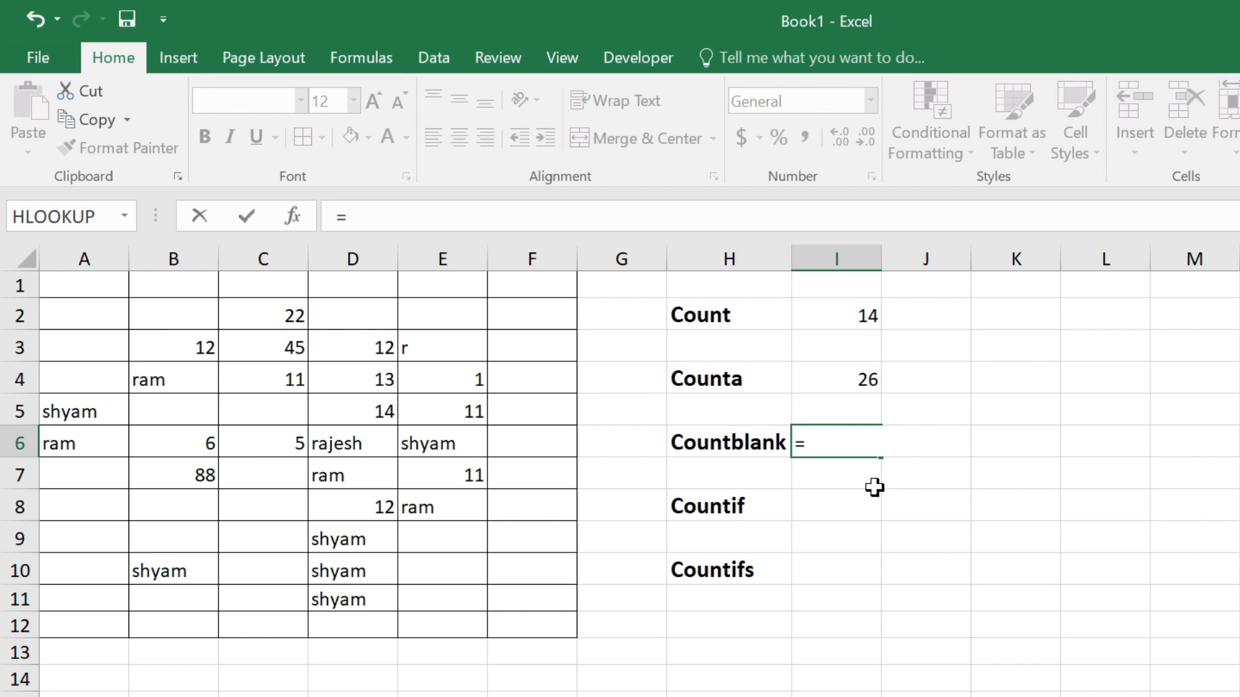
type("count")
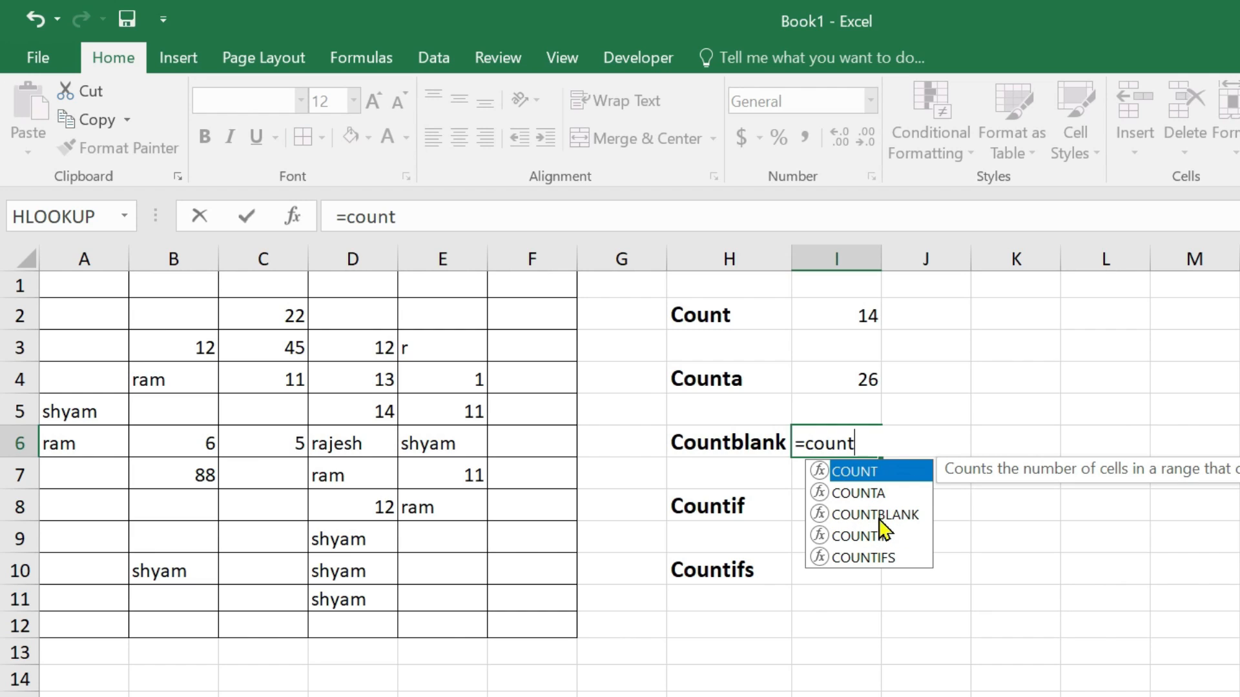
left_click(885, 516)
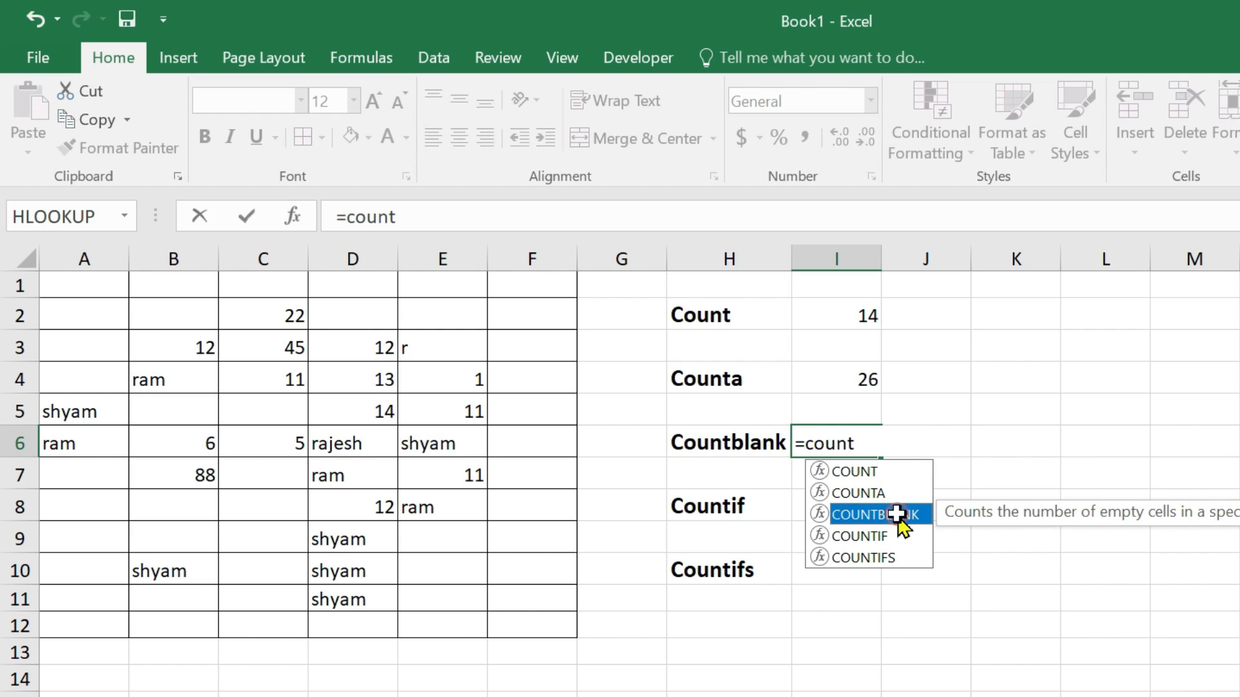
double_click(897, 515)
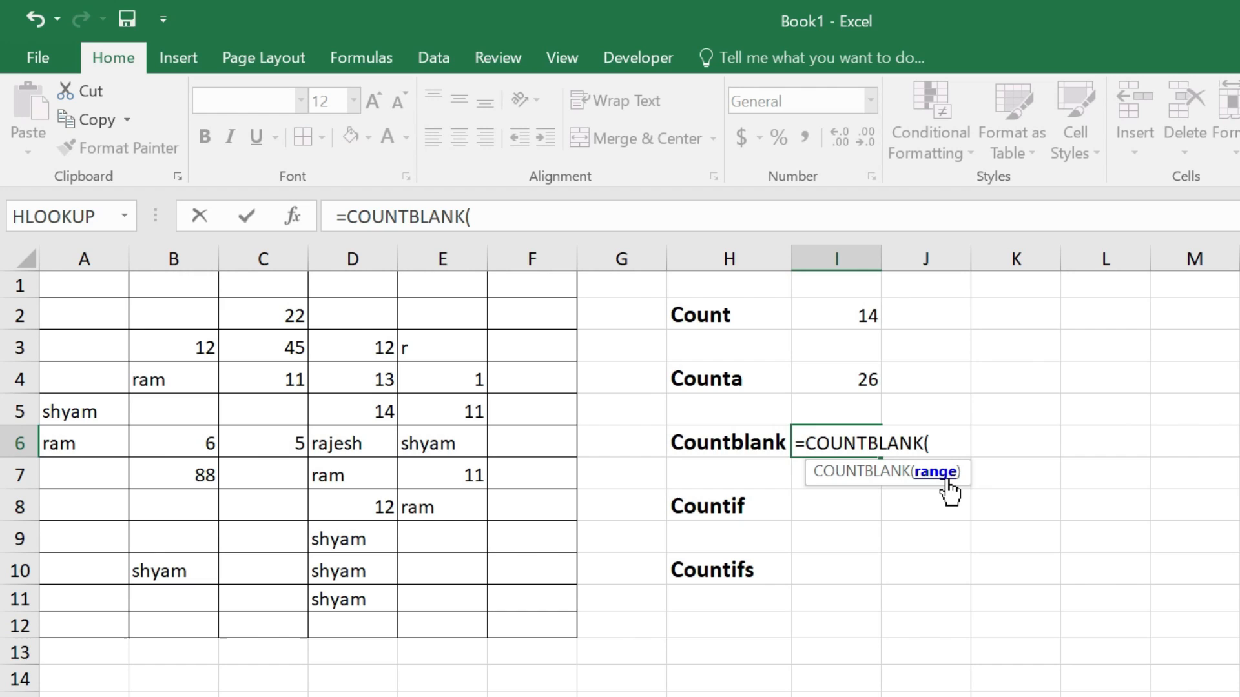
left_click_drag(64, 282, 578, 609)
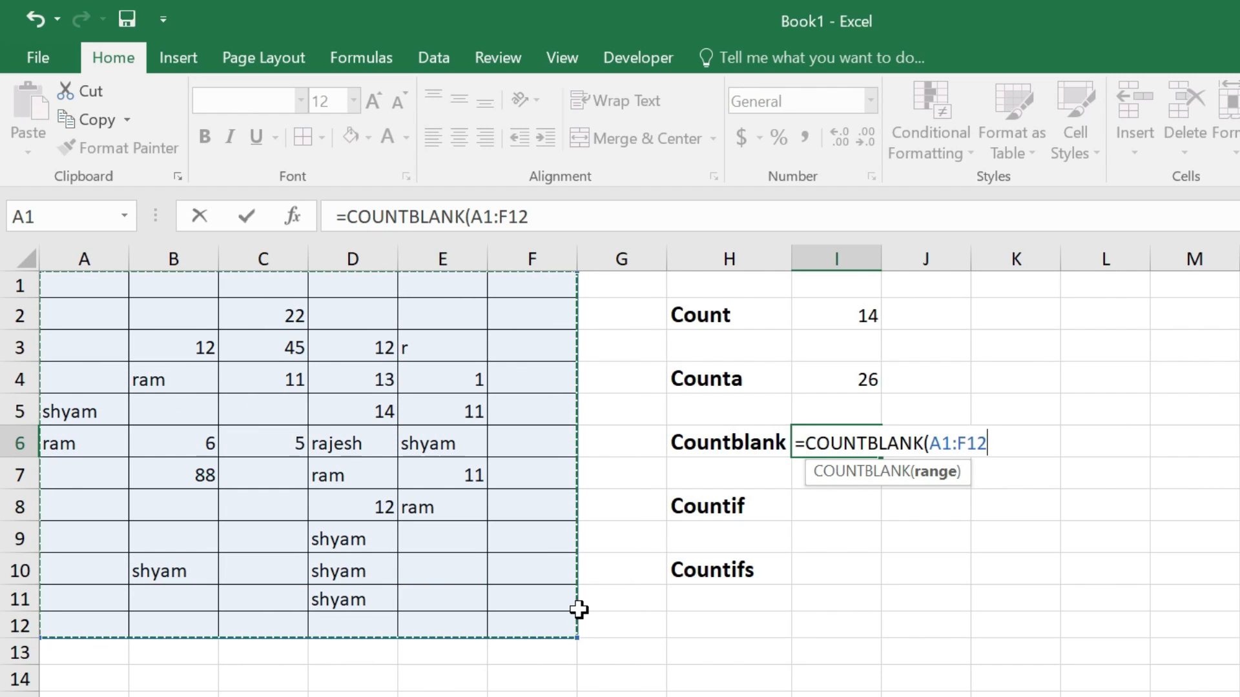
type(")")
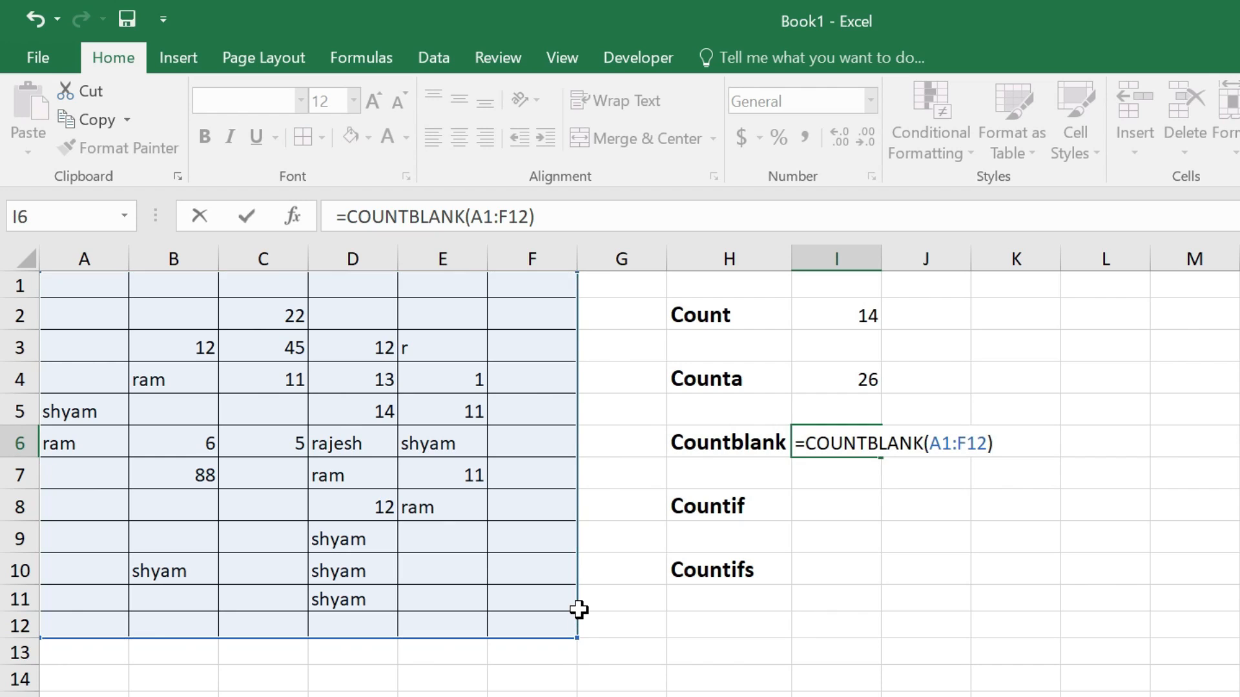
key("Return")
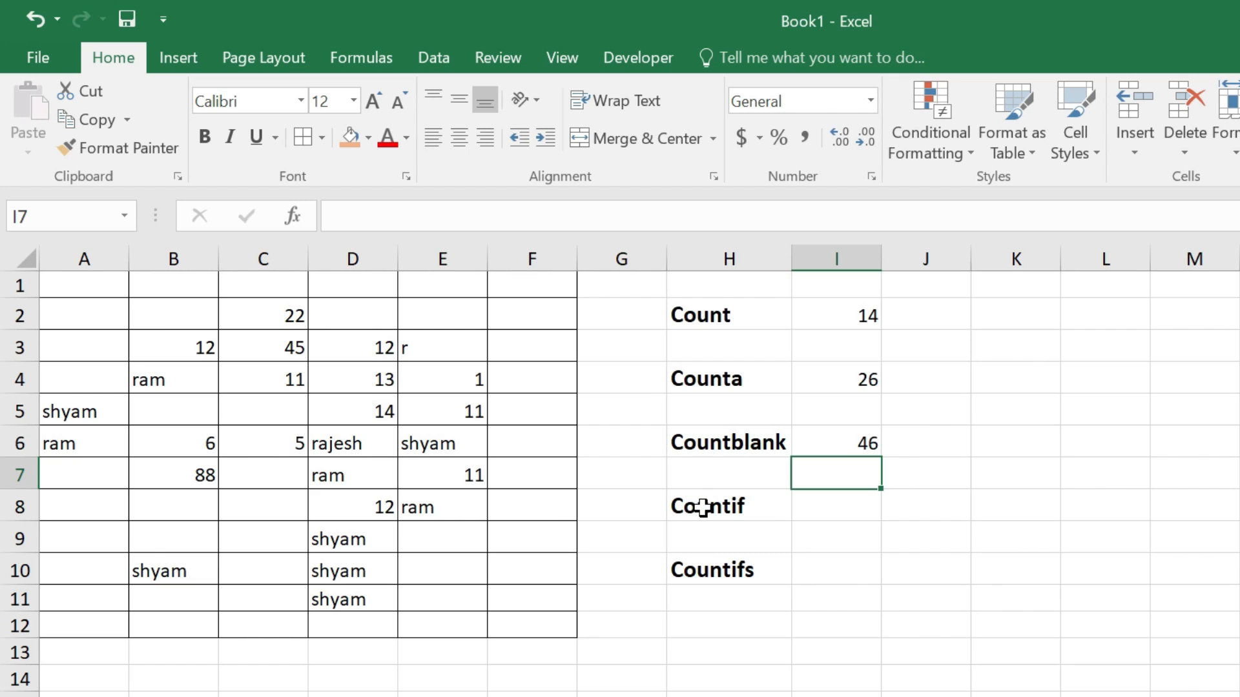
left_click(833, 510)
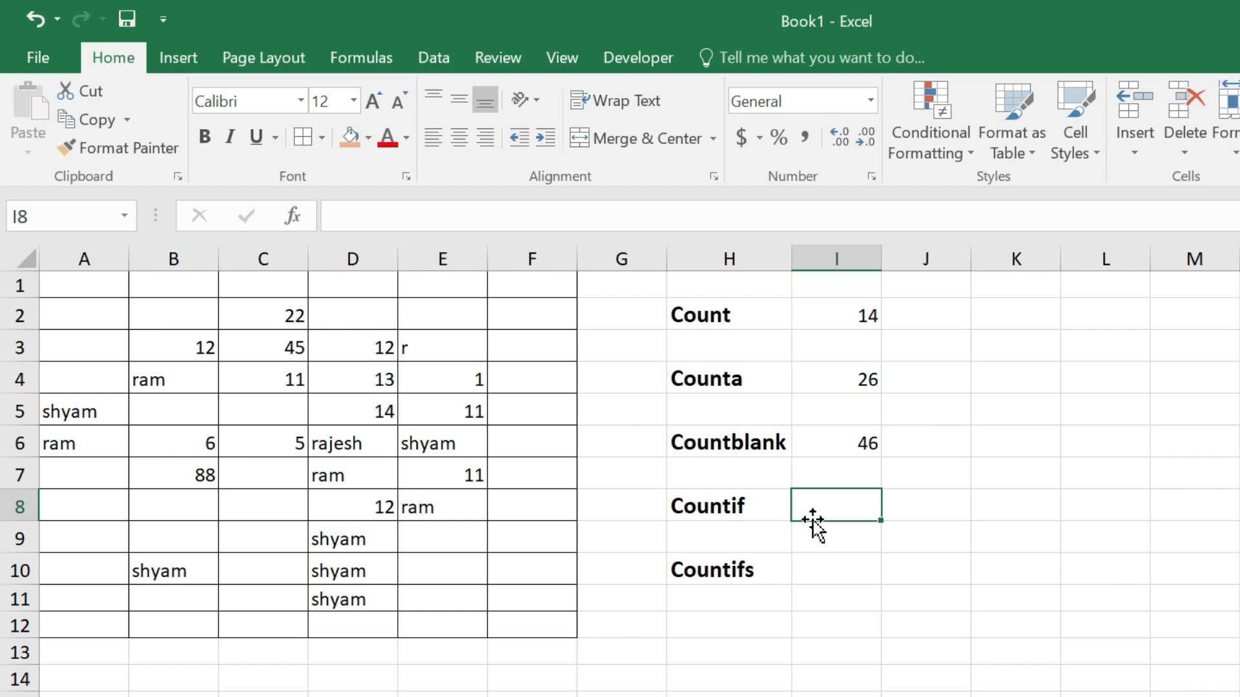
left_click(364, 531)
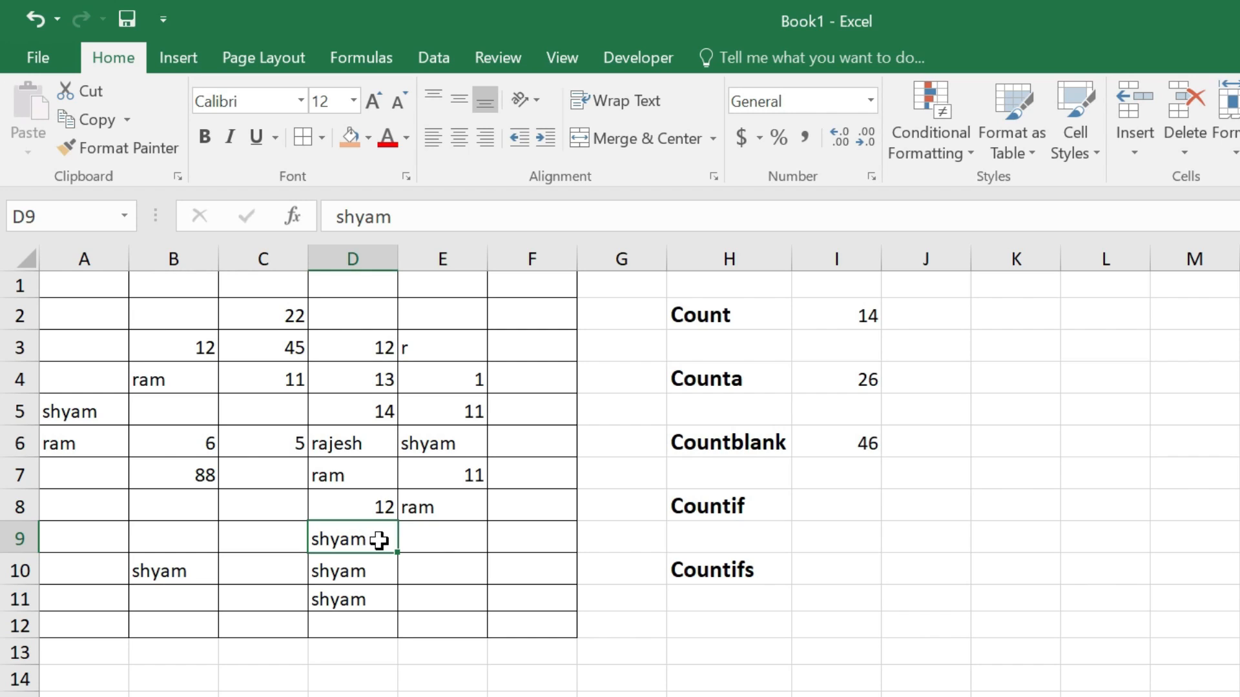
- Enter a COUNTIF formula in cell I8 that counts the cells in A1:F12 containing the first name shown in cell A5
left_click(828, 504)
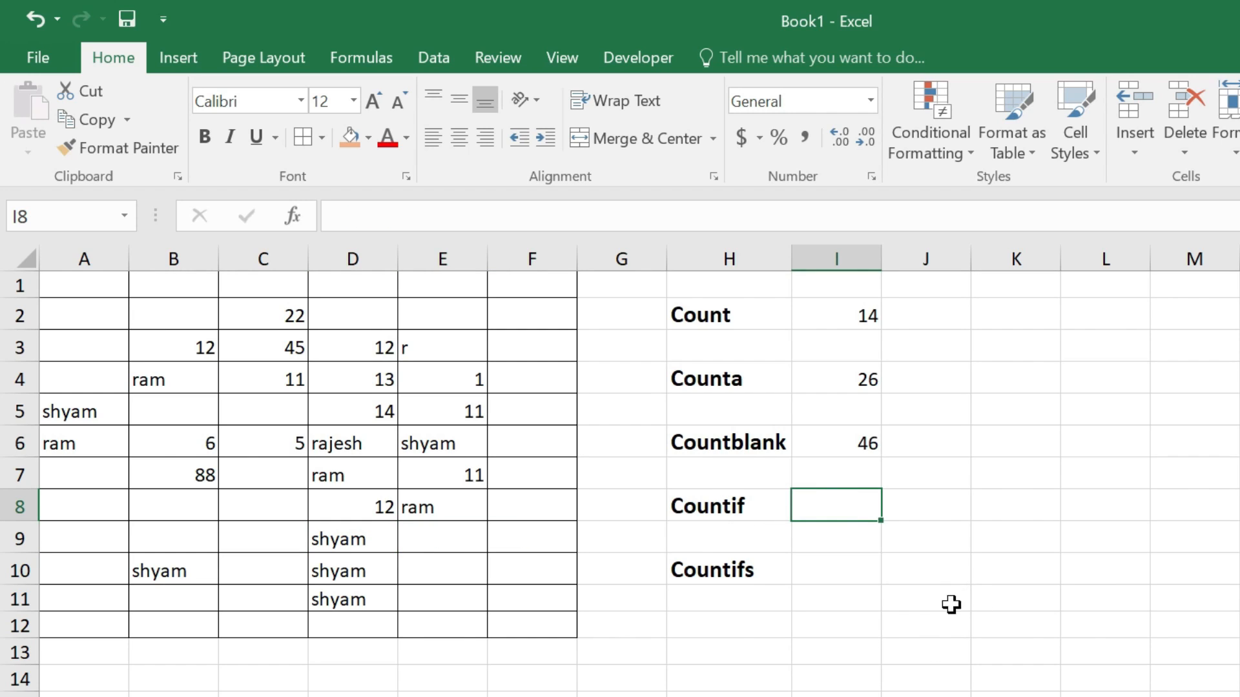
type("=count")
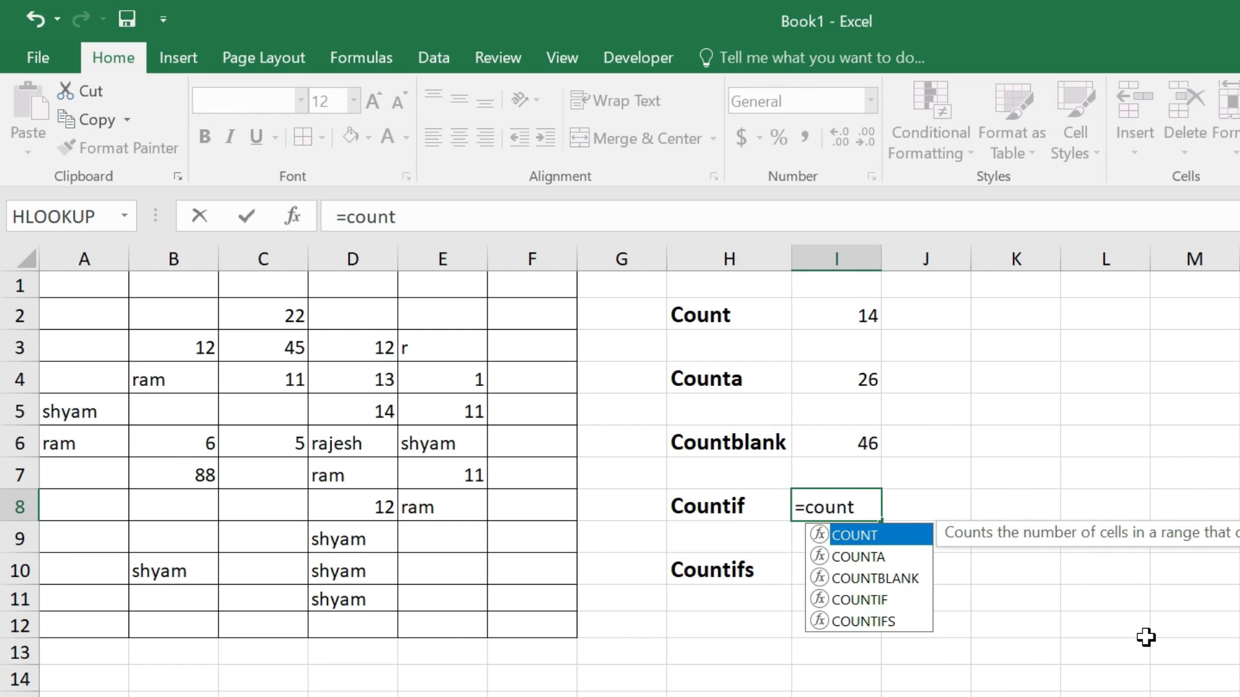
type("if")
key("Tab")
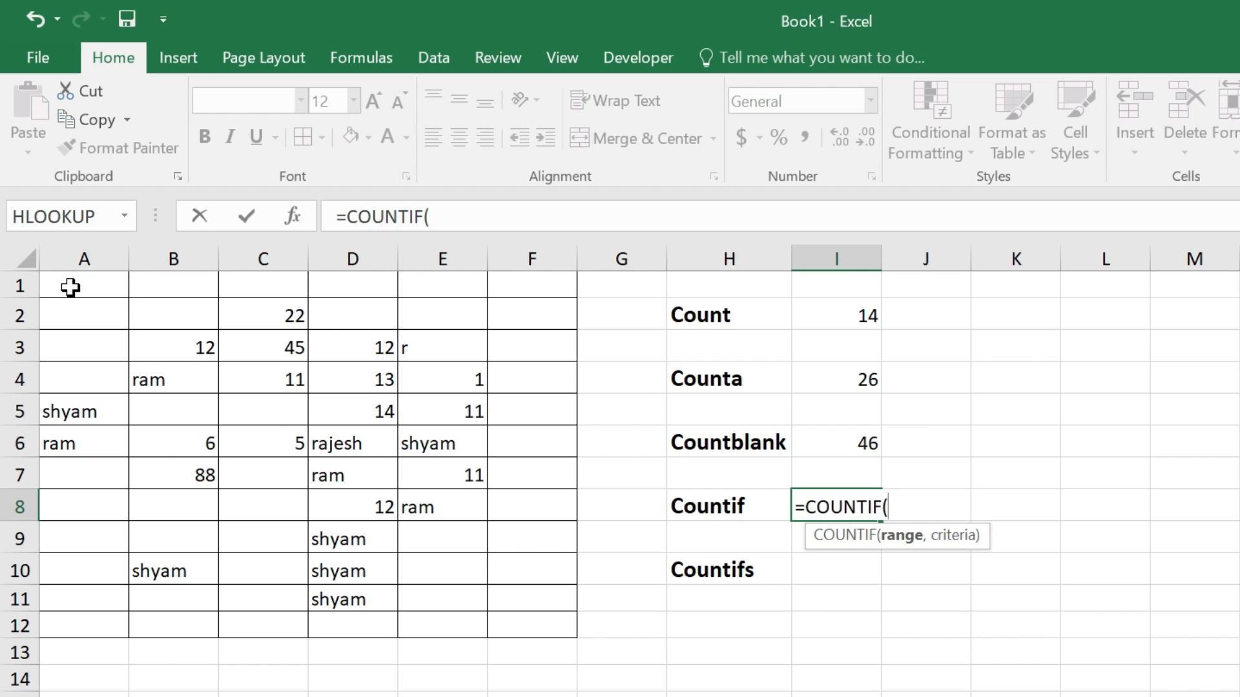
left_click_drag(69, 286, 544, 618)
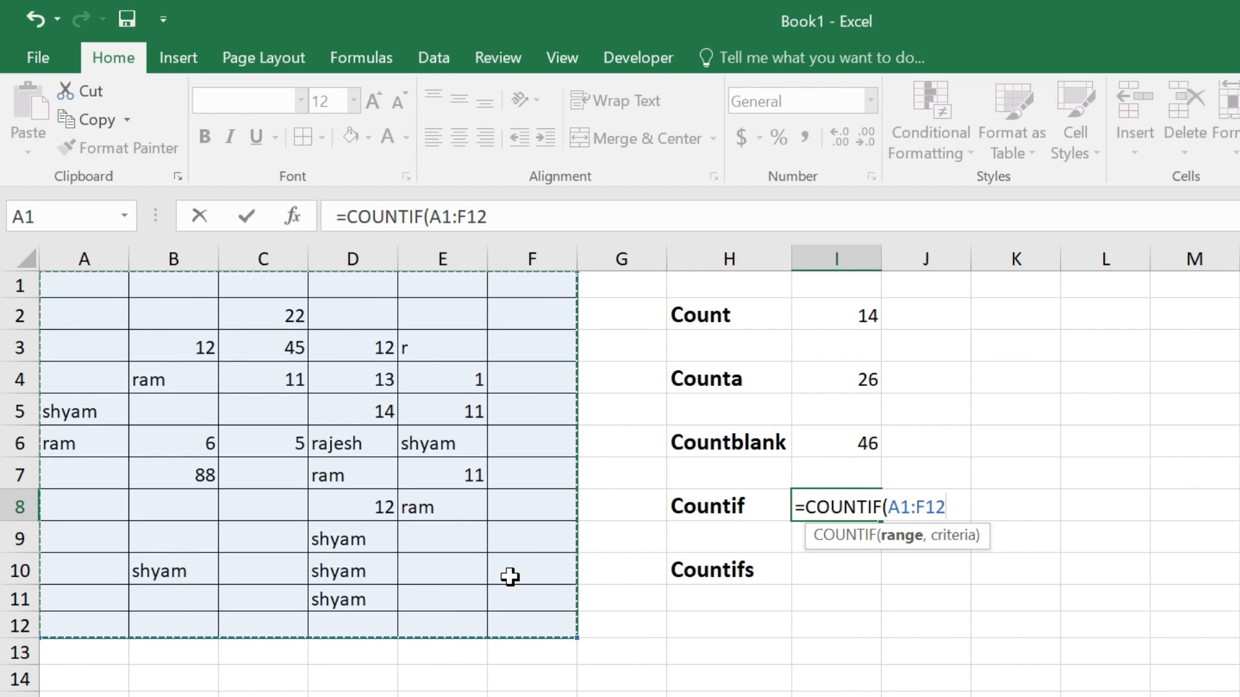
type(",")
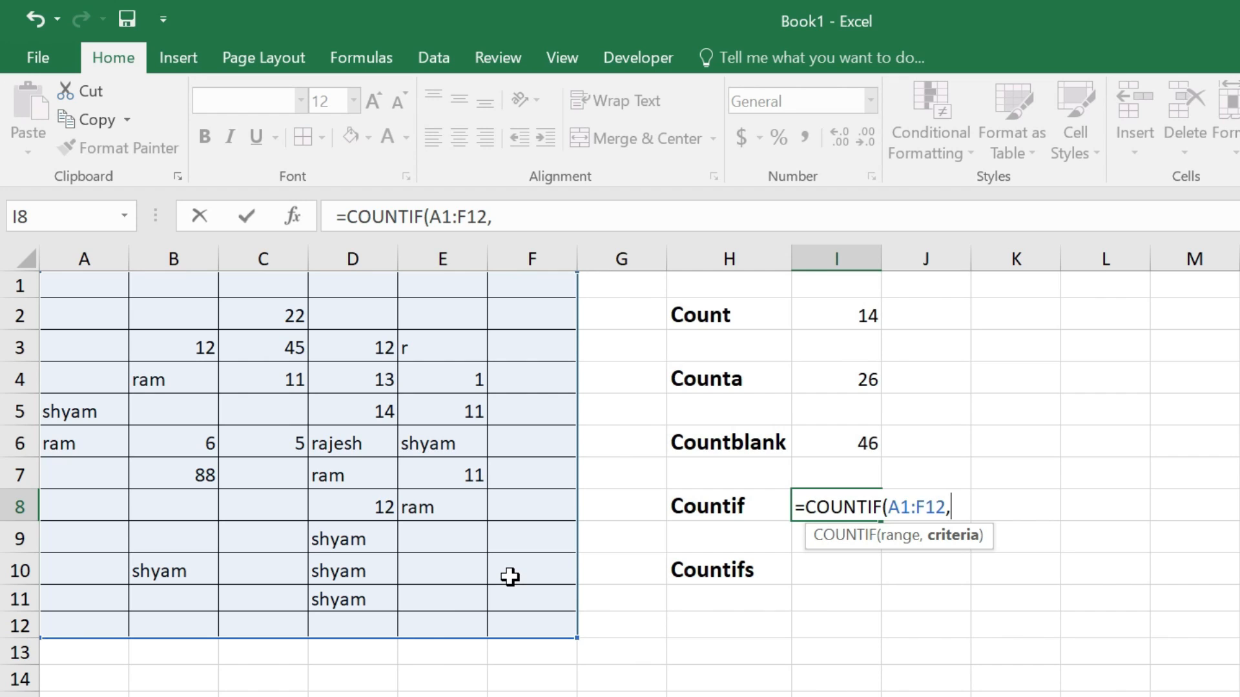
type("\"shyam")
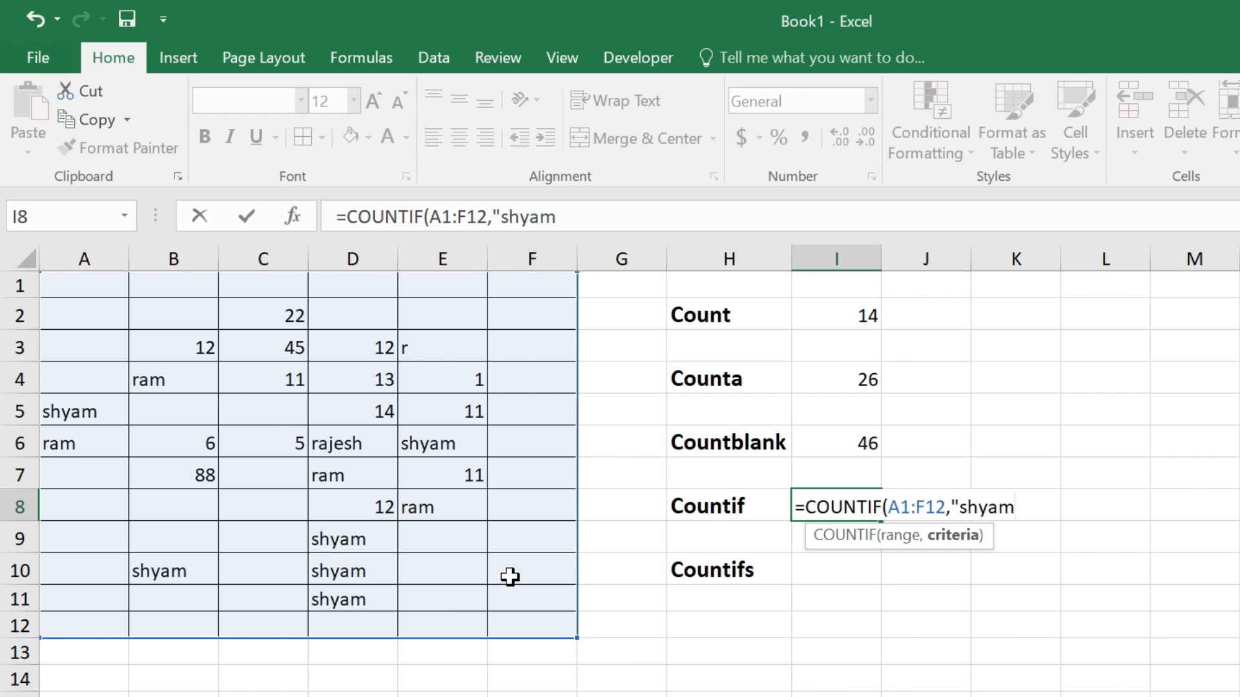
type("\")(")
key("BackSpace")
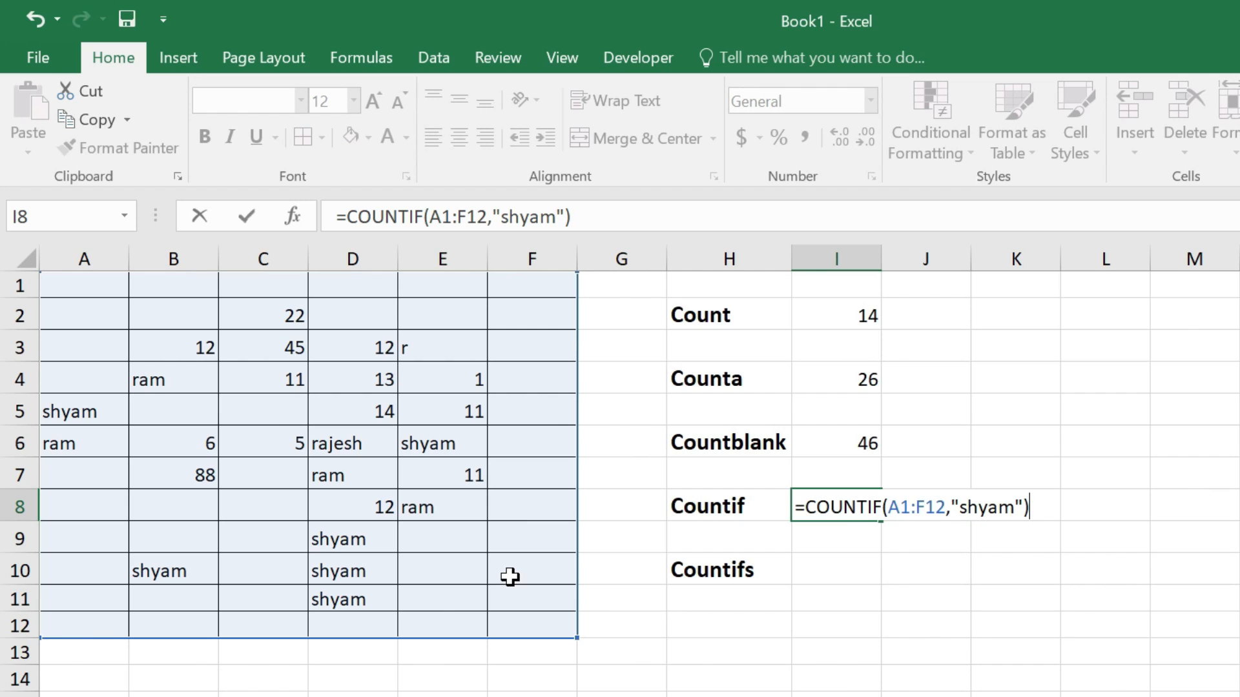
key("Return")
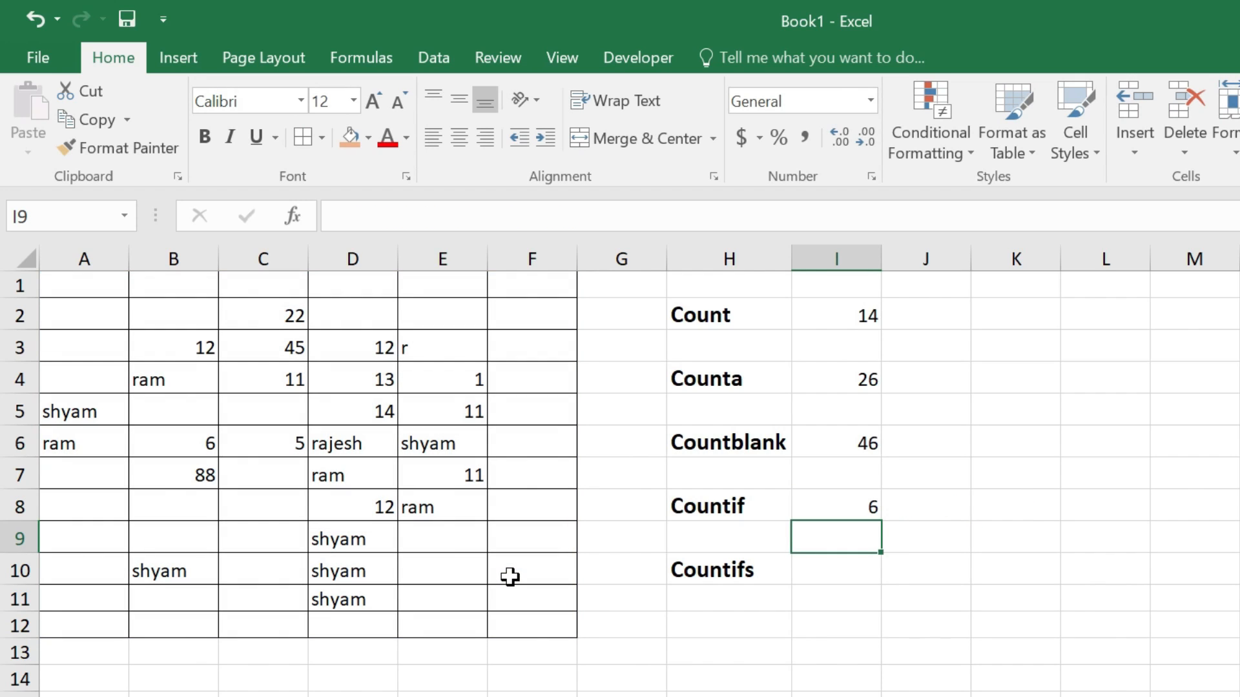
left_click(812, 510)
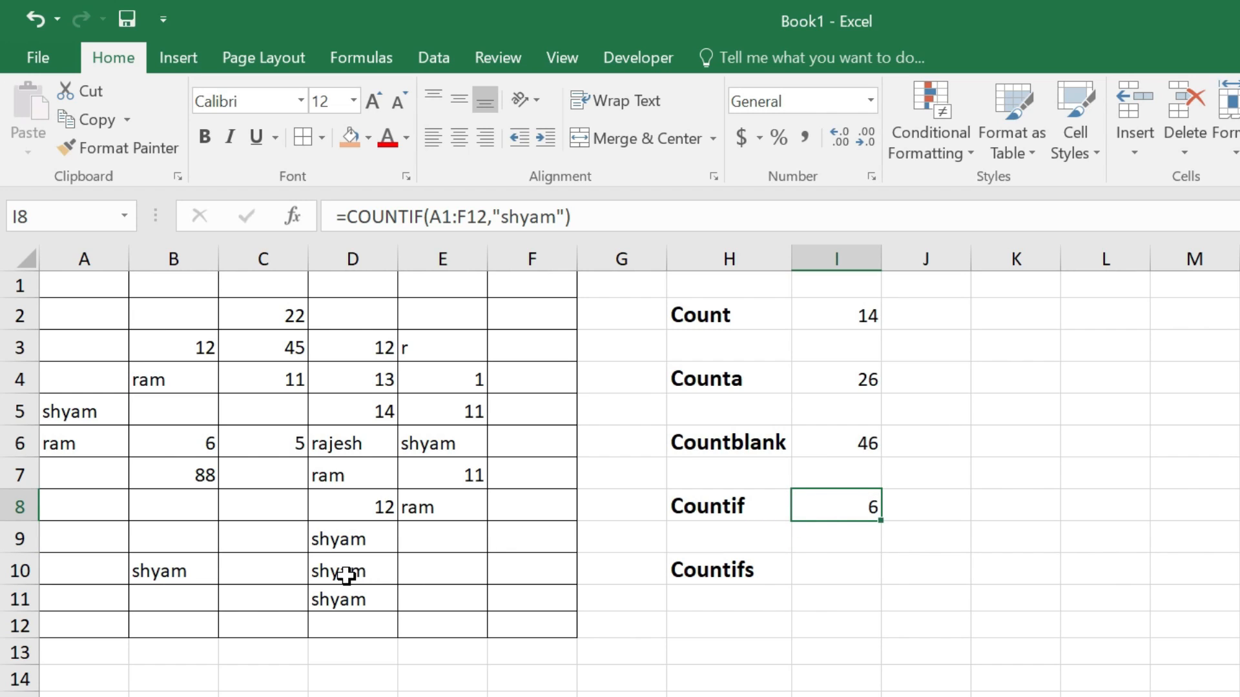
- Clear cells D10:D11 and enter the same first name as in cell B10 in cells C10, C11 and C12
left_click_drag(362, 567, 354, 594)
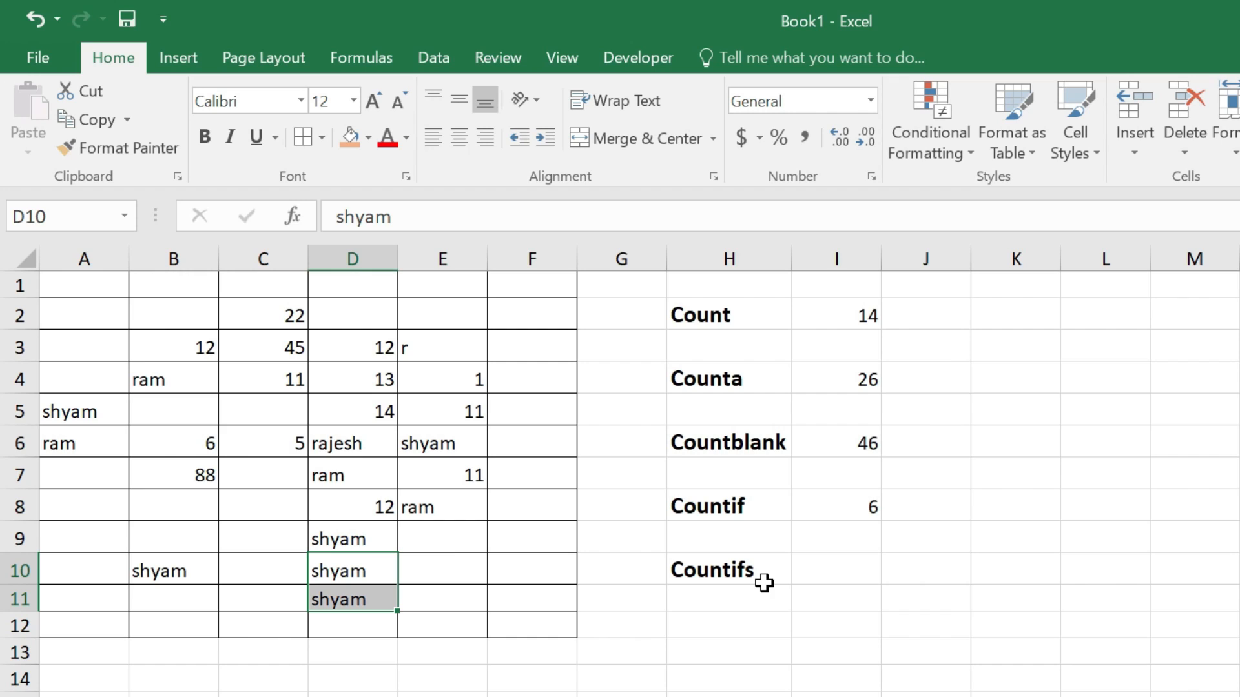
key("Delete")
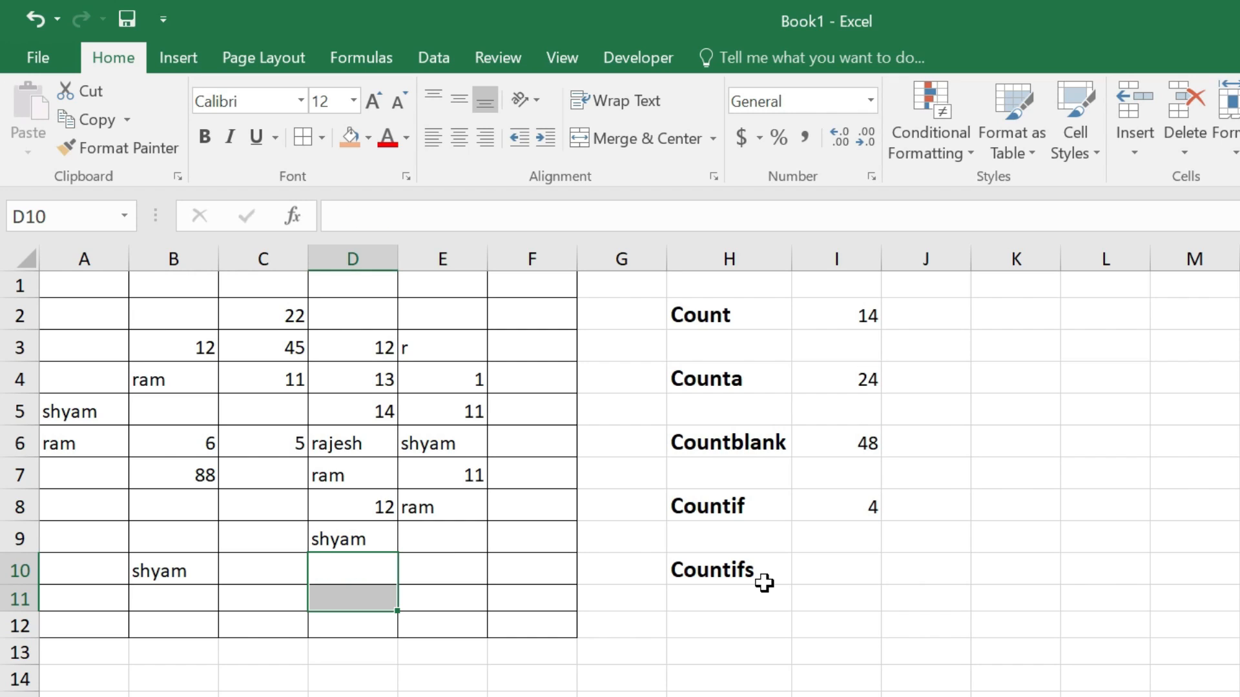
left_click(280, 567)
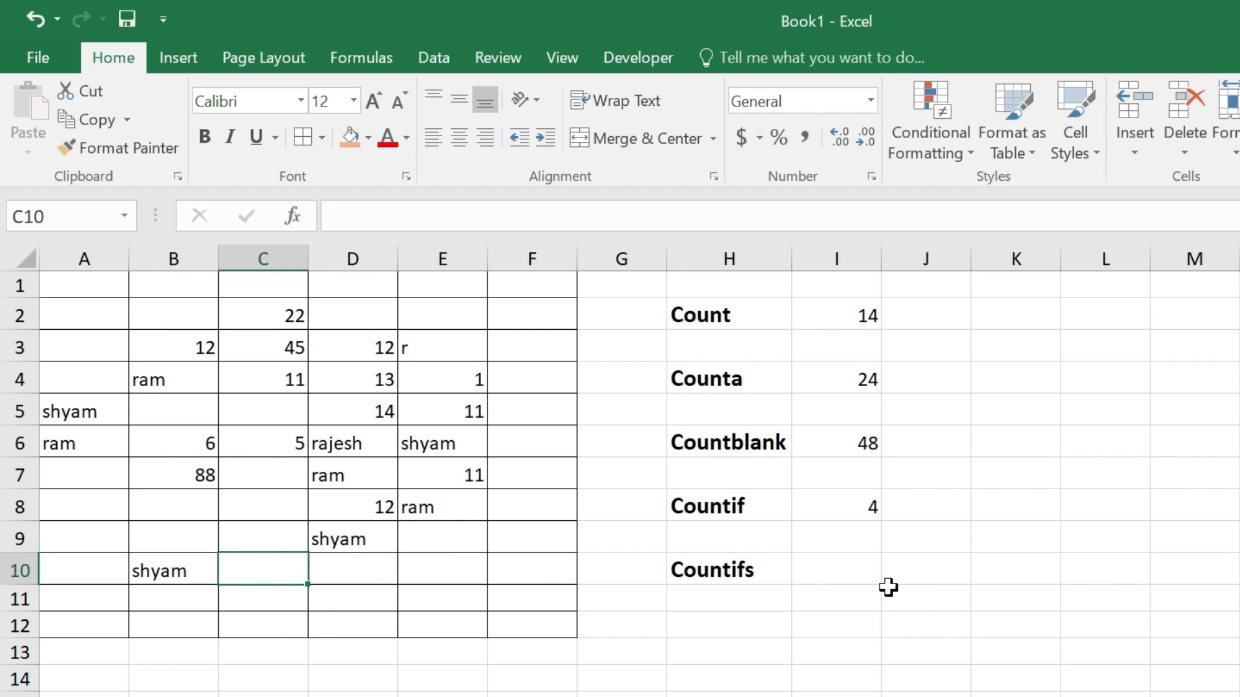
type("shyam")
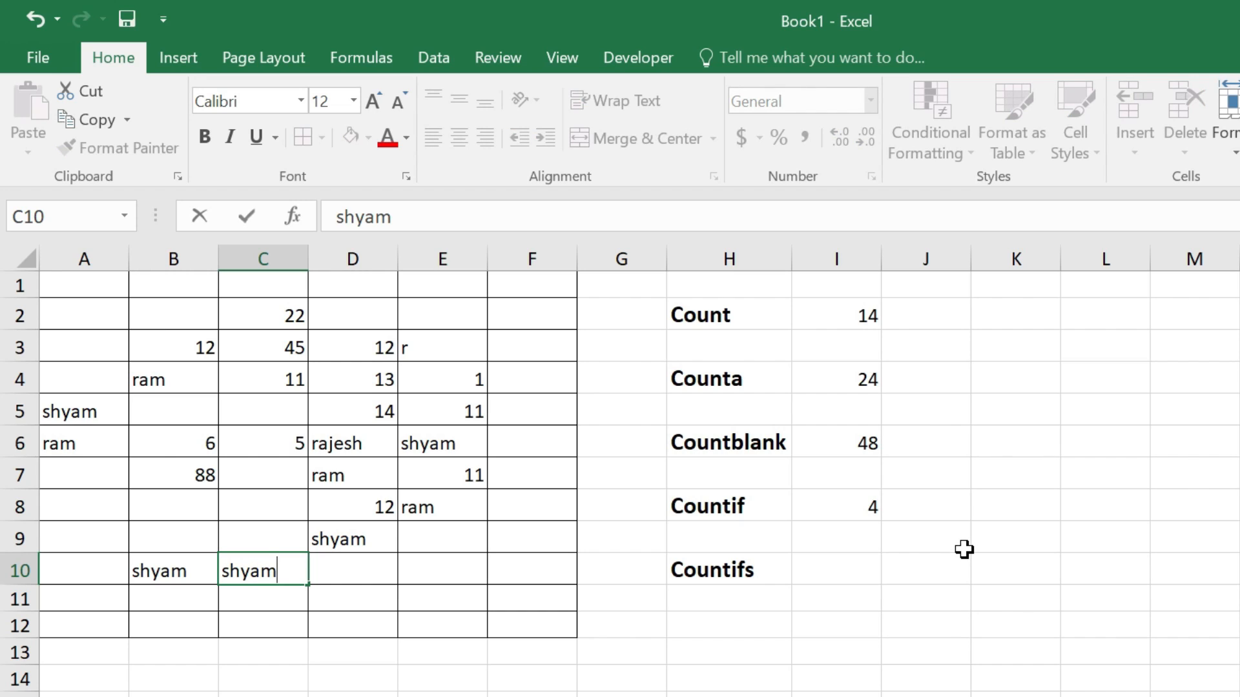
key("Return")
type("shyam")
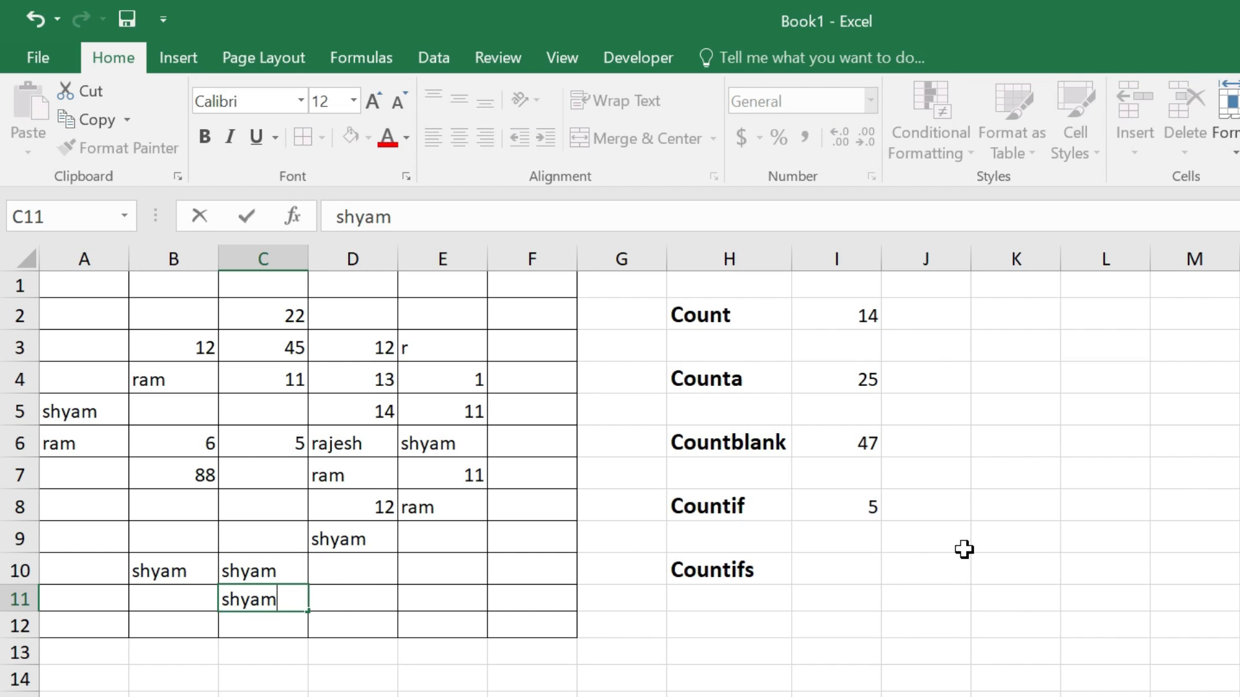
key("Return")
type("shyam")
key("Return")
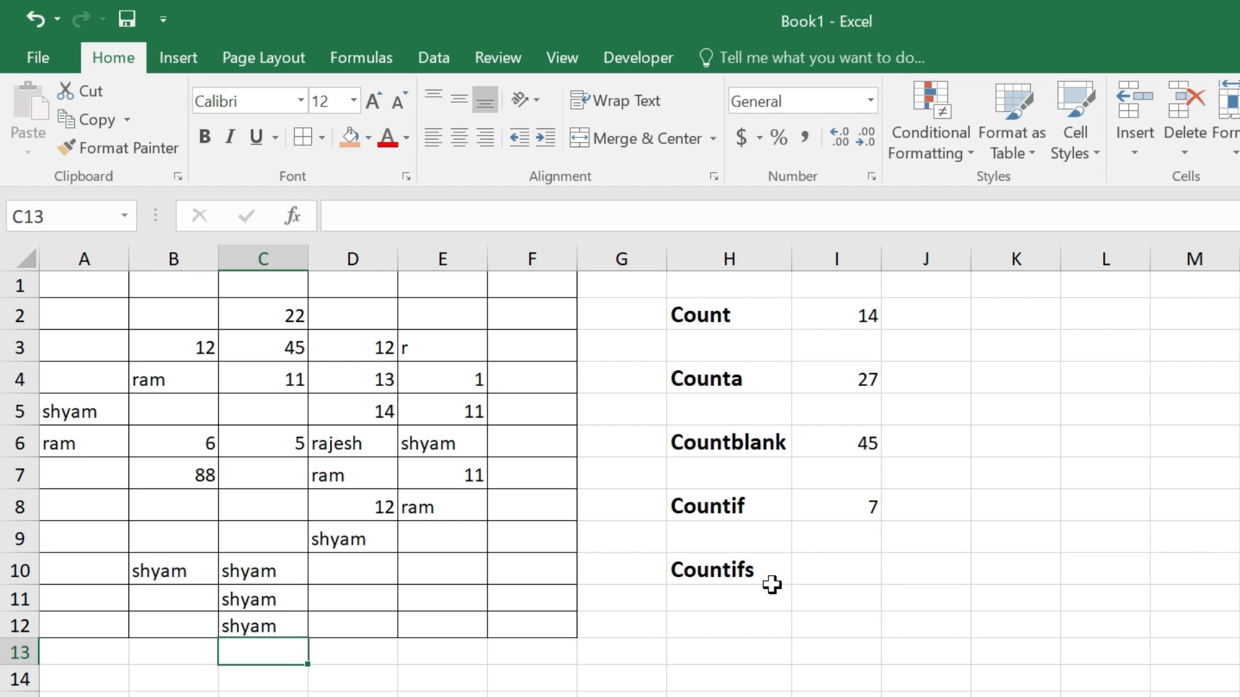
- In the employee table sheet, clear cell H10 and begin a COUNTIFS formula there with range B2:B15 and criterion "office staff"
left_click(828, 569)
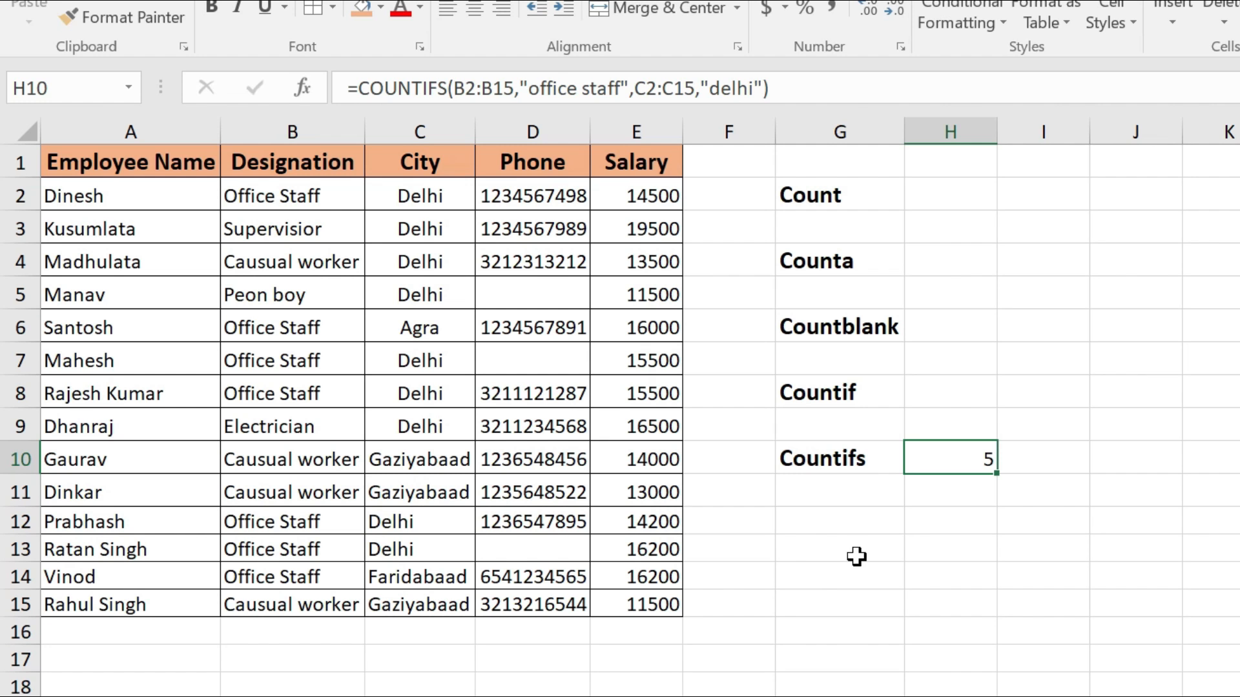
key("Delete")
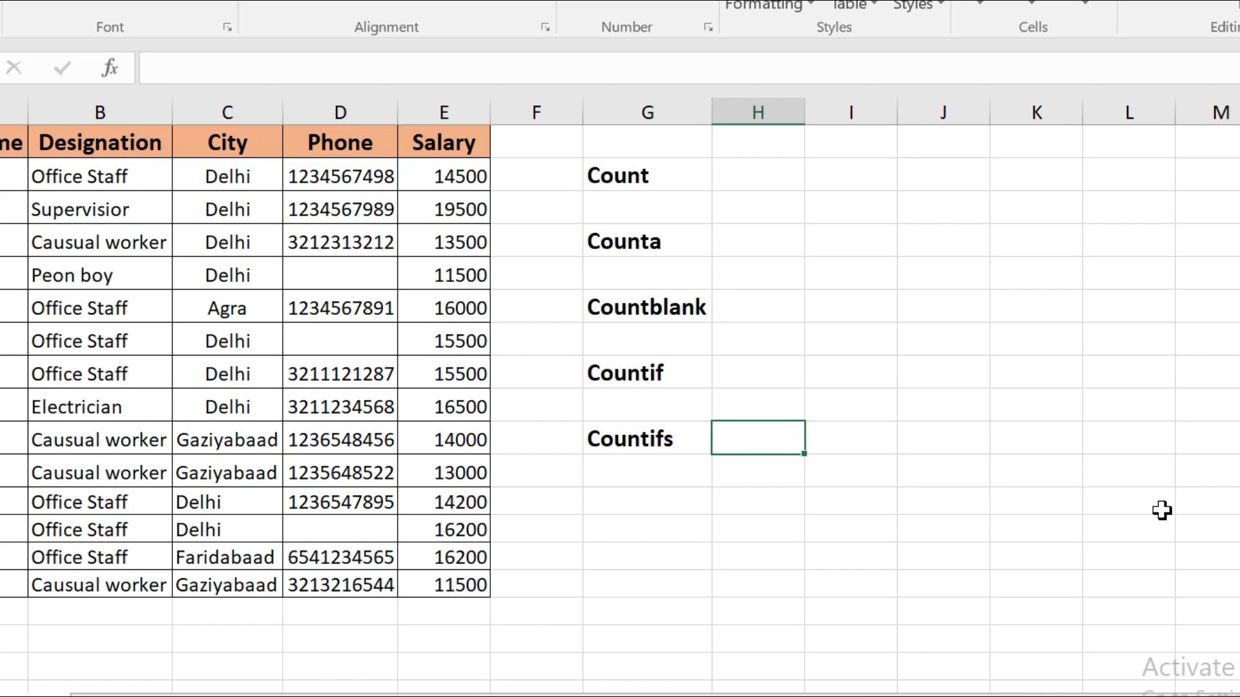
type("=count")
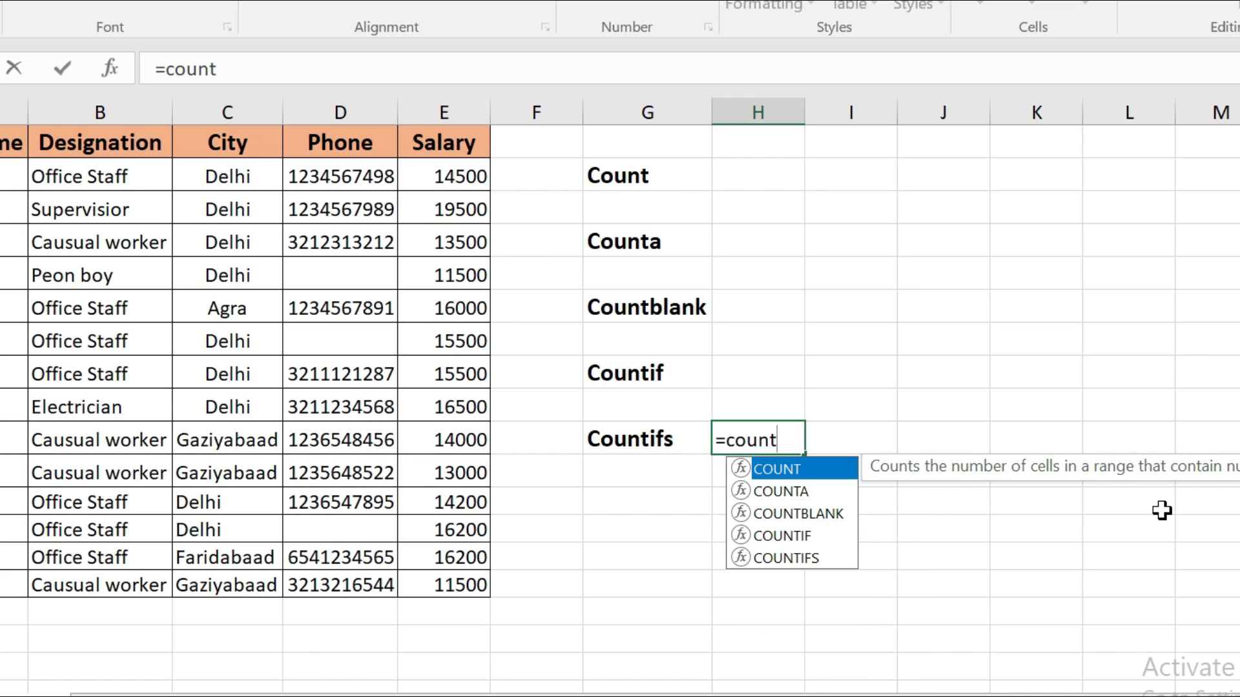
type("ifs")
key("Tab")
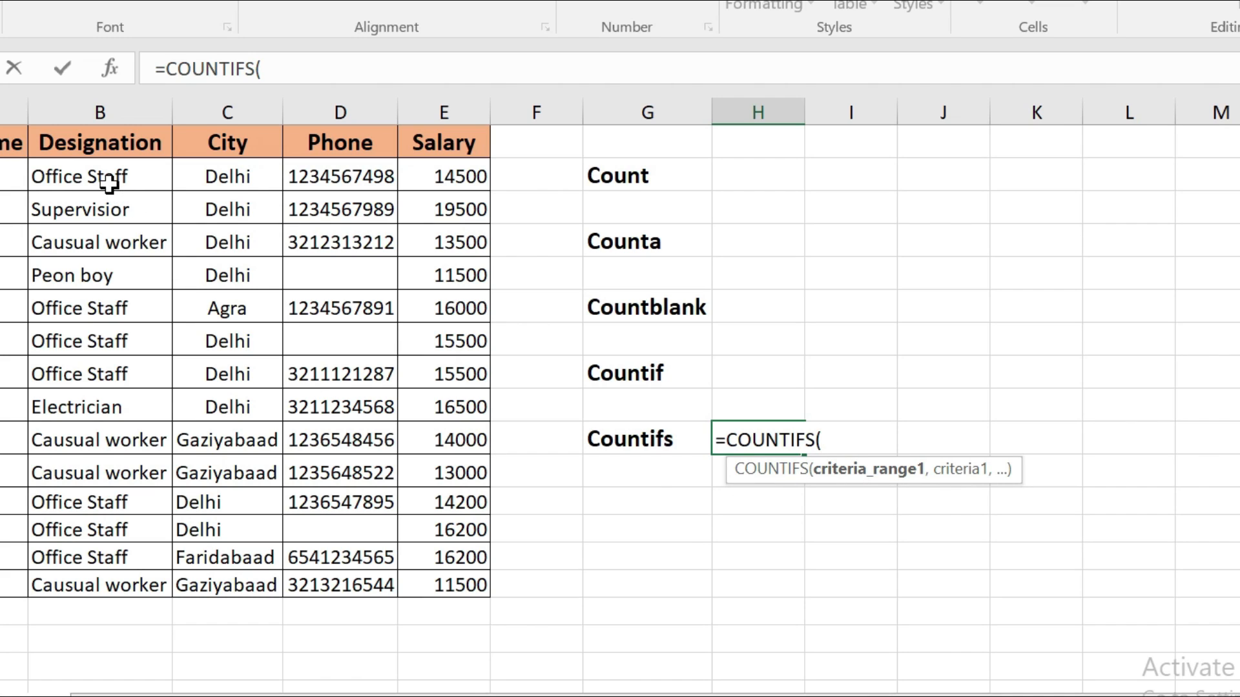
left_click_drag(107, 174, 124, 579)
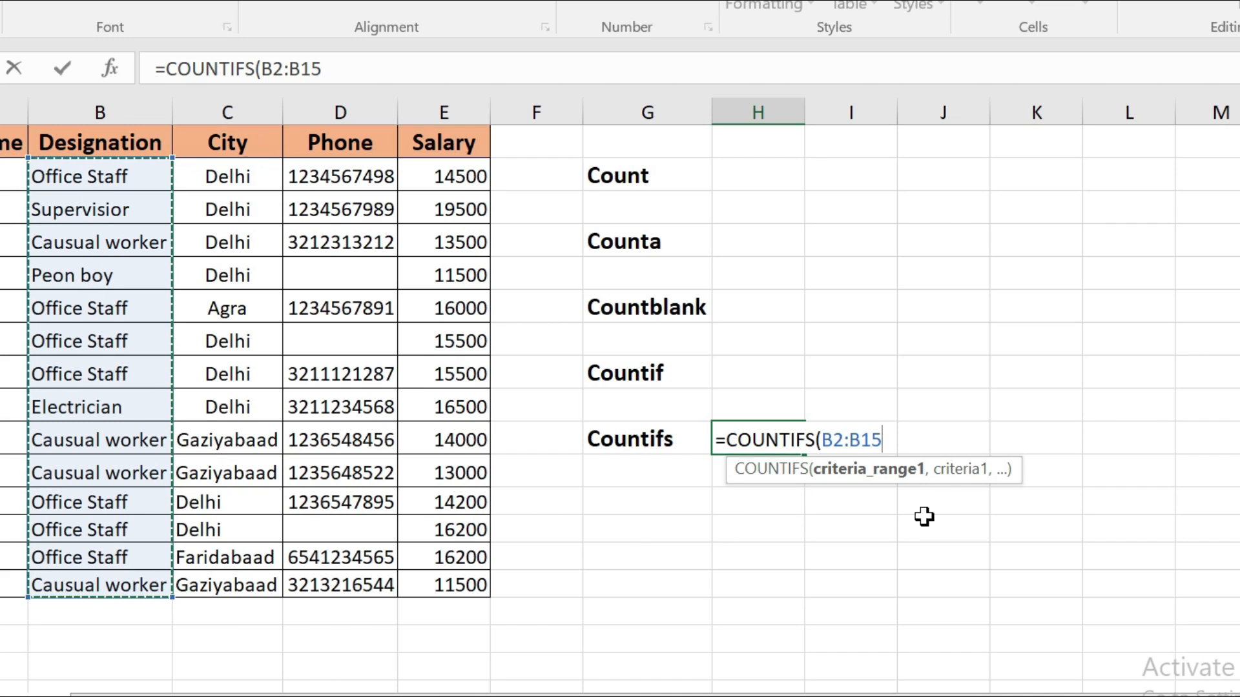
type(",\"")
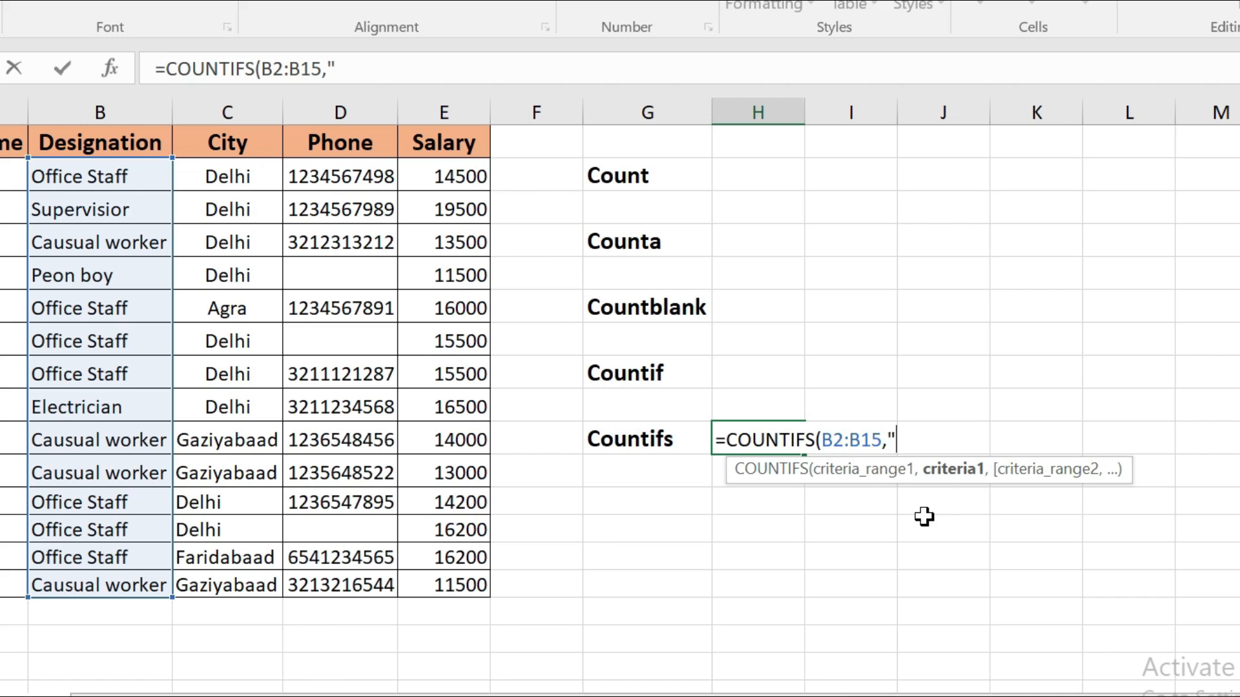
type("offic")
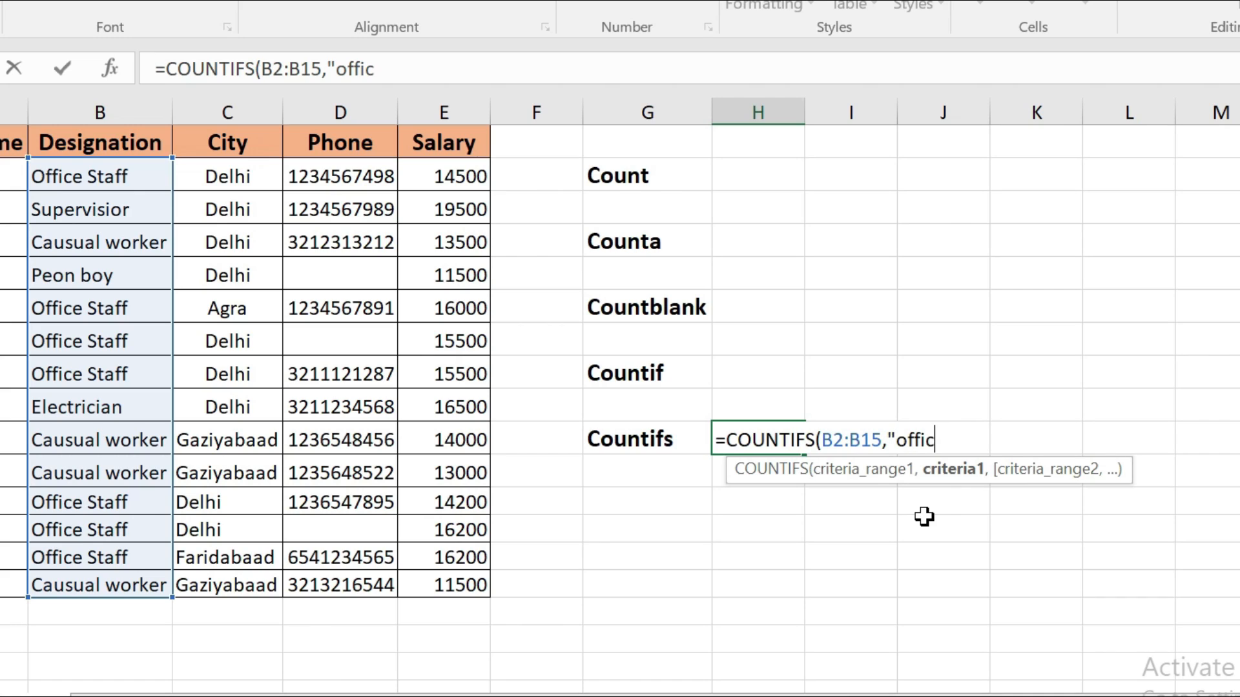
type("e staff")
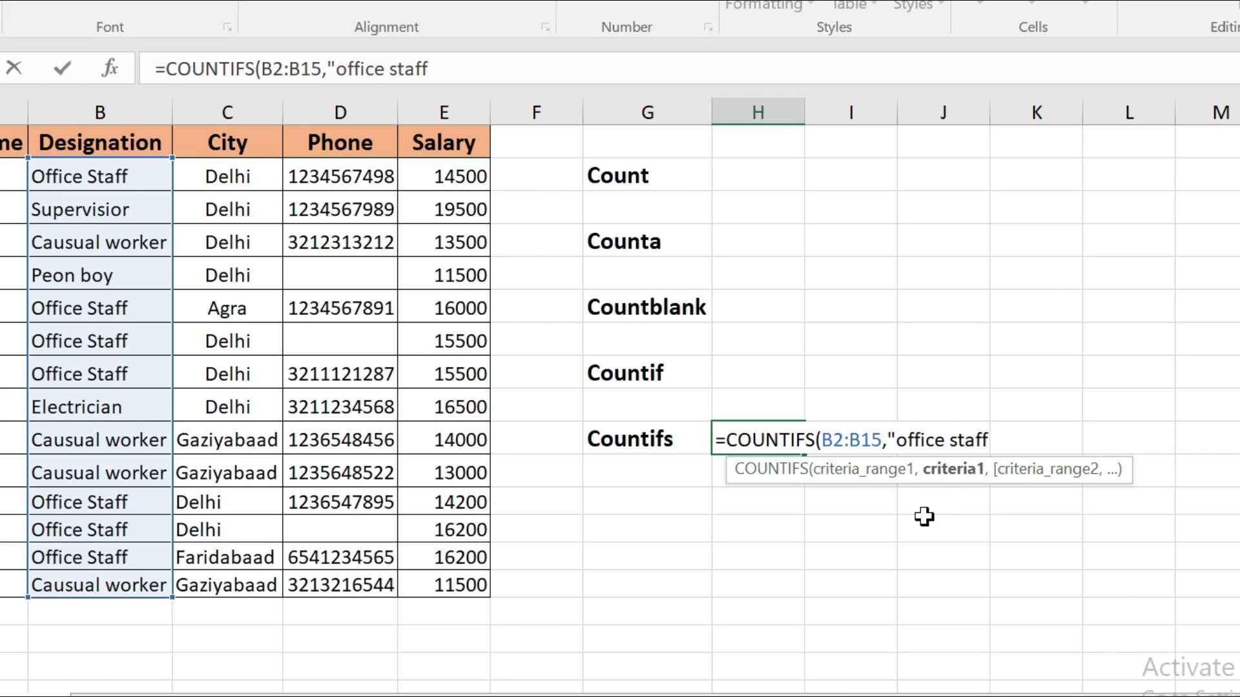
type("\",")
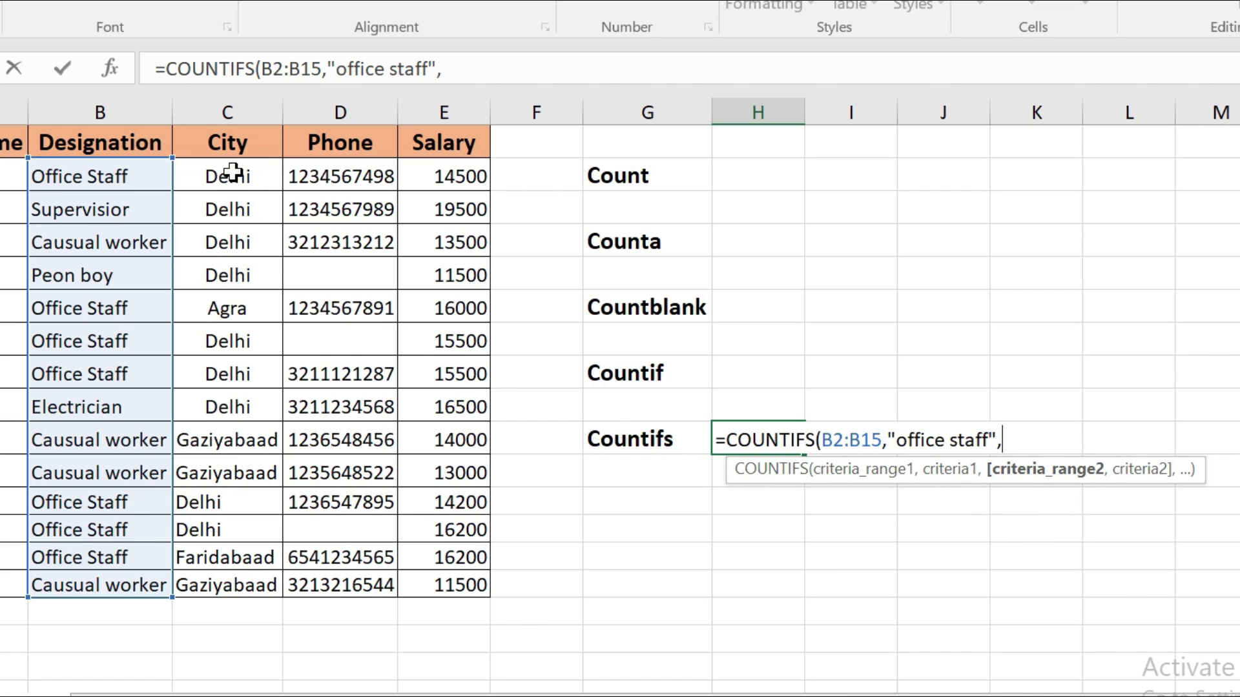
- Complete the COUNTIFS formula in H10 with the second range C2:C15 and criterion "delhi"
left_click_drag(232, 173, 252, 579)
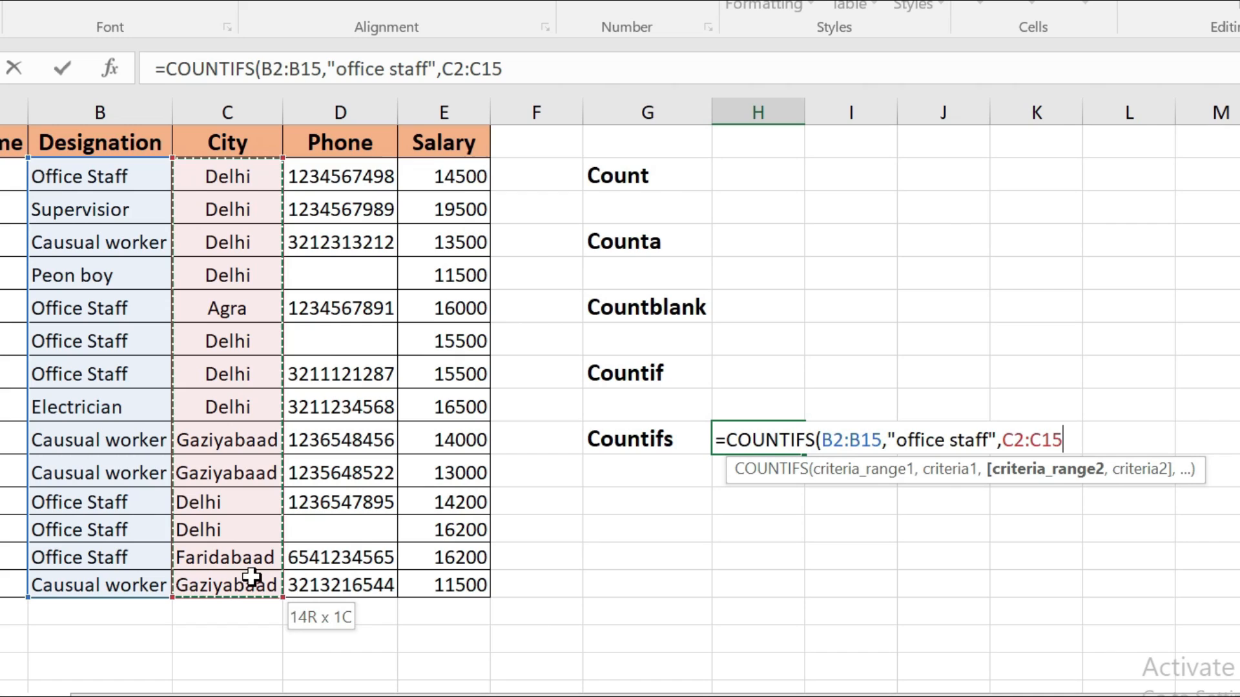
type(",")
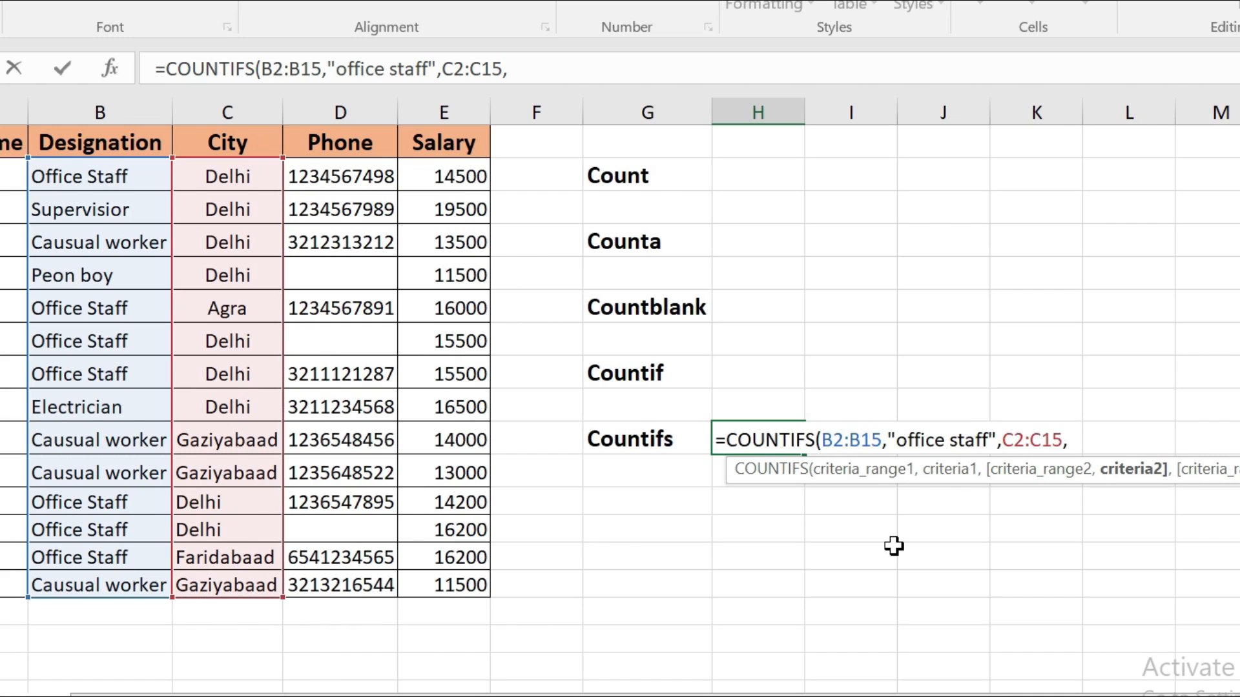
type("\"delhi")
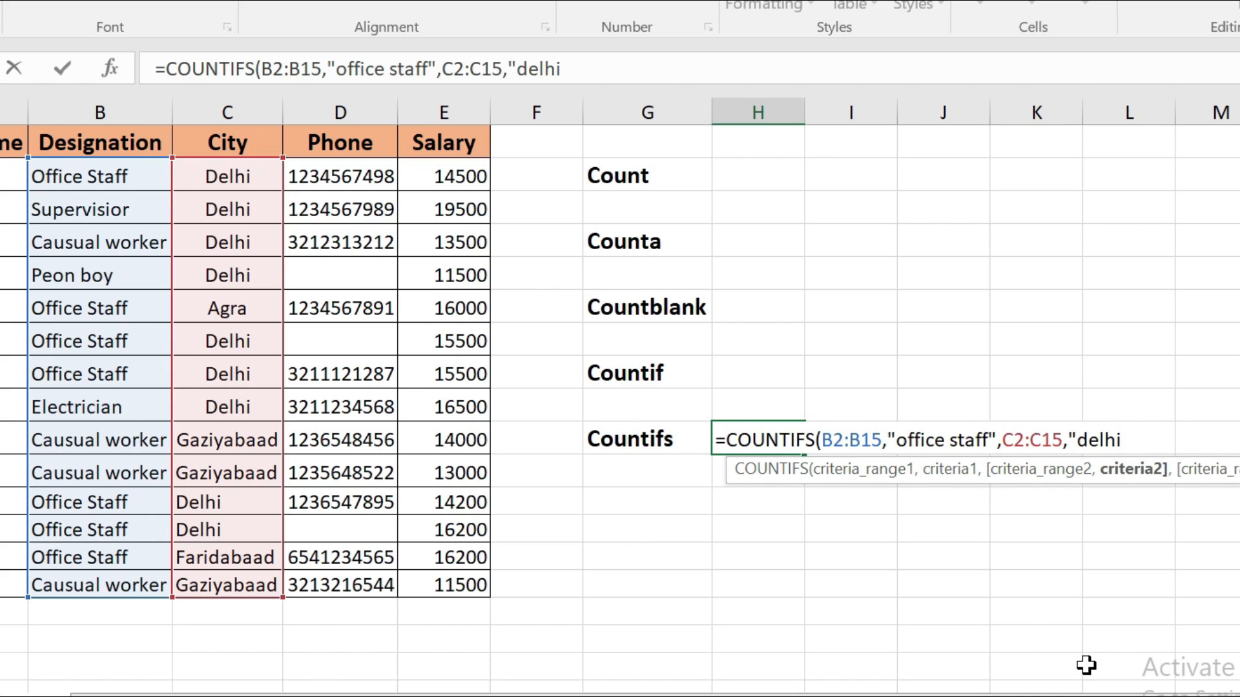
type("\")")
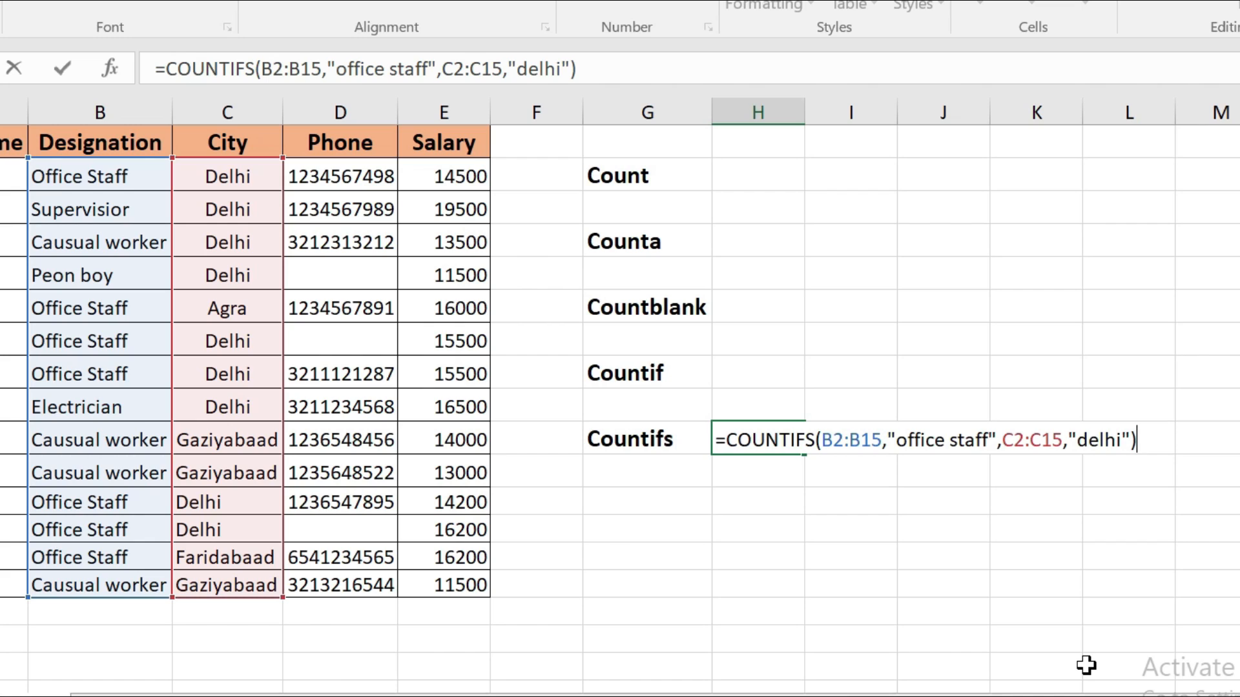
key("Return")
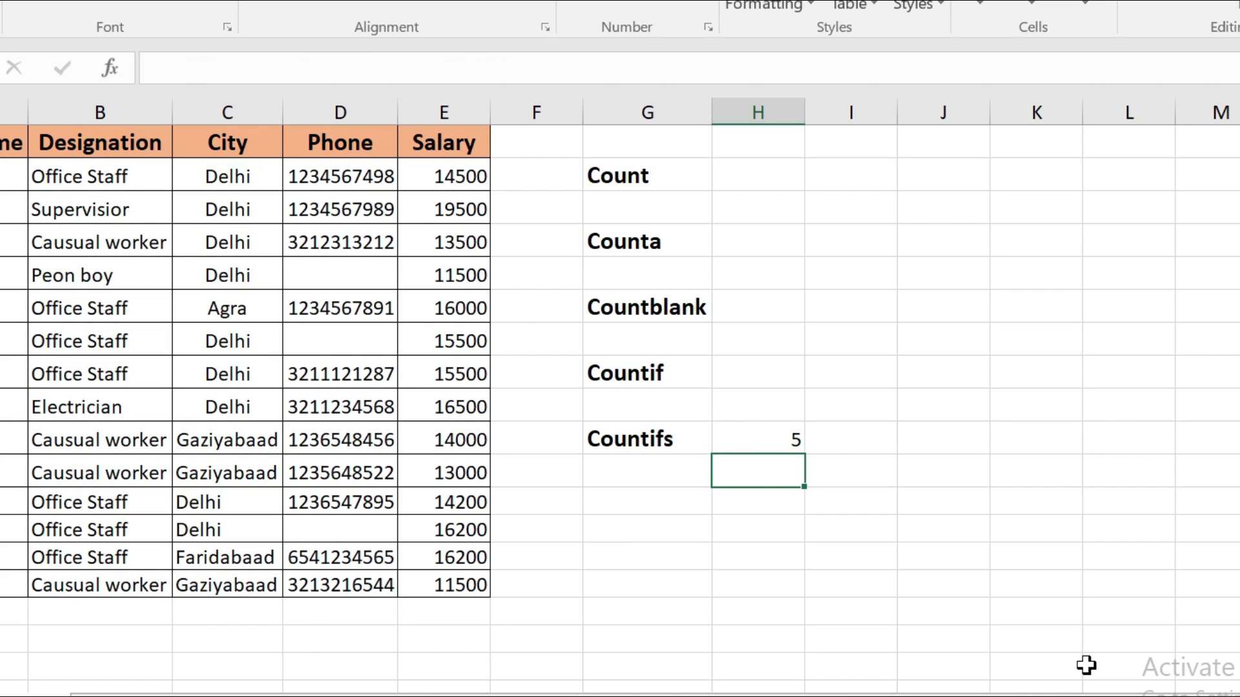
left_click(748, 442)
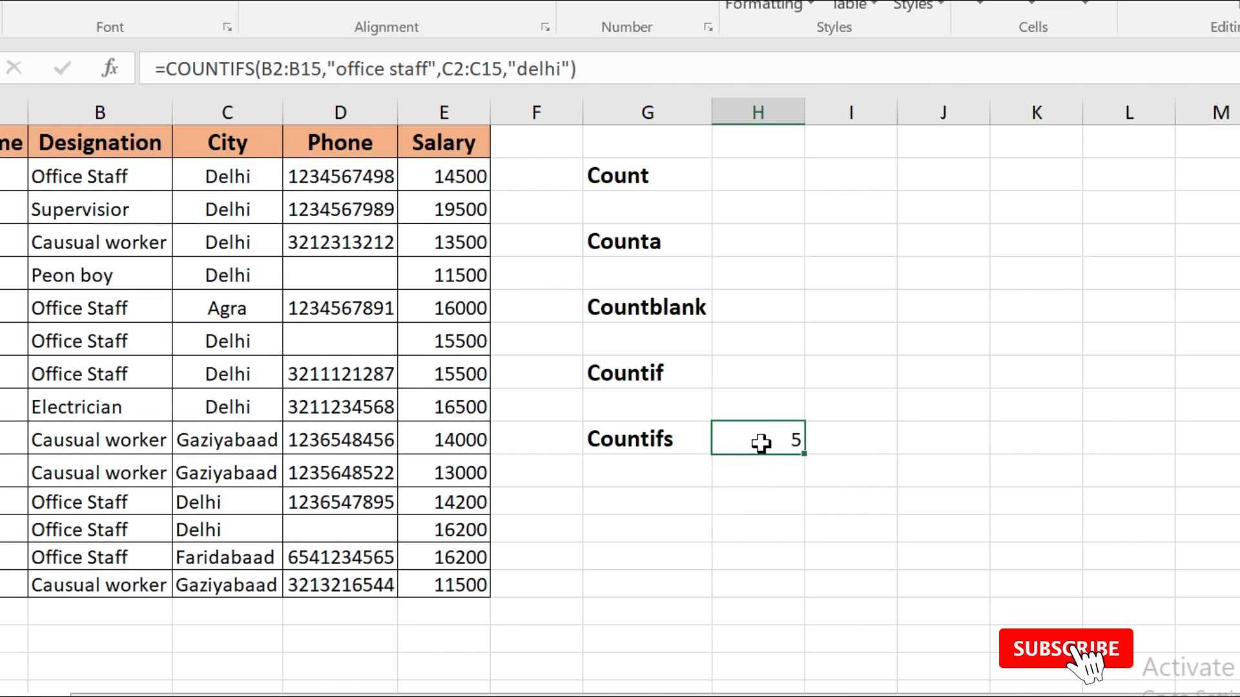